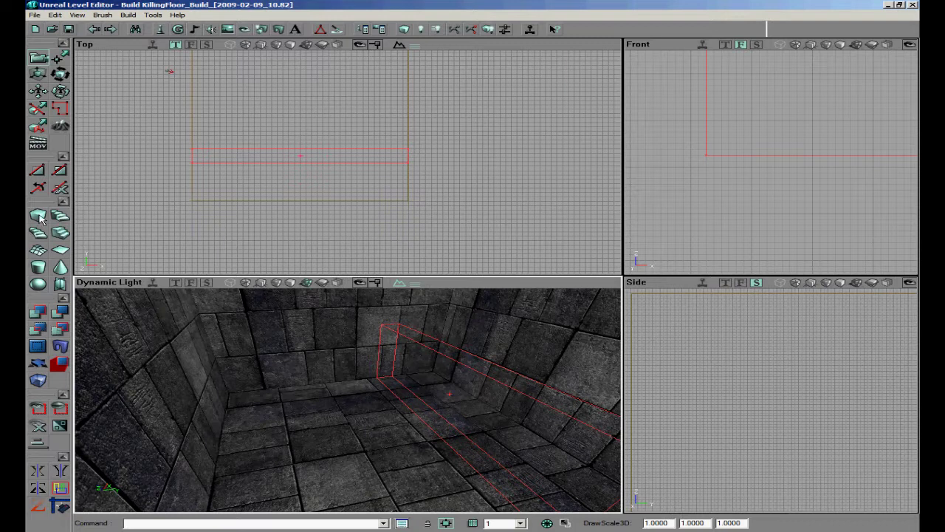
Add the 400 high, 100 wide, 1212 broad cube brush to the level as a wall across the room.
left_click_drag(319, 416, 347, 399)
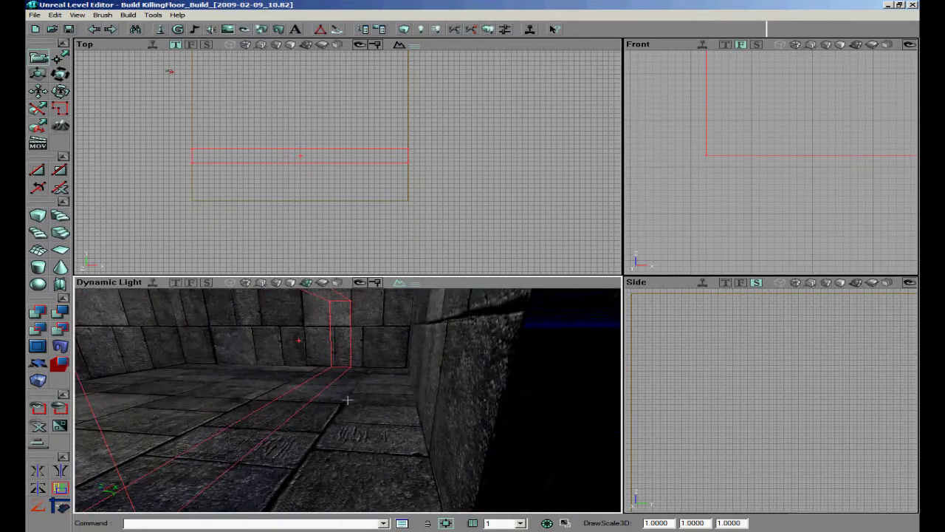
right_click(33, 218)
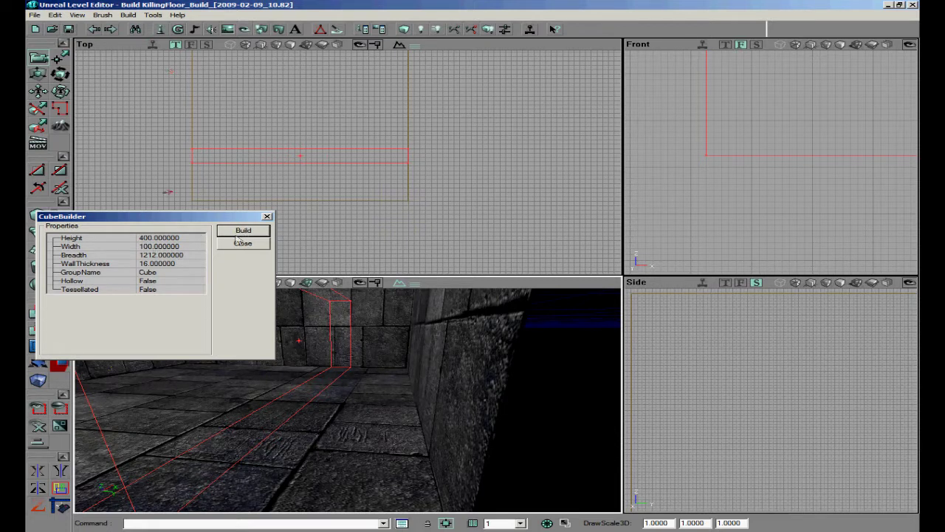
left_click(267, 217)
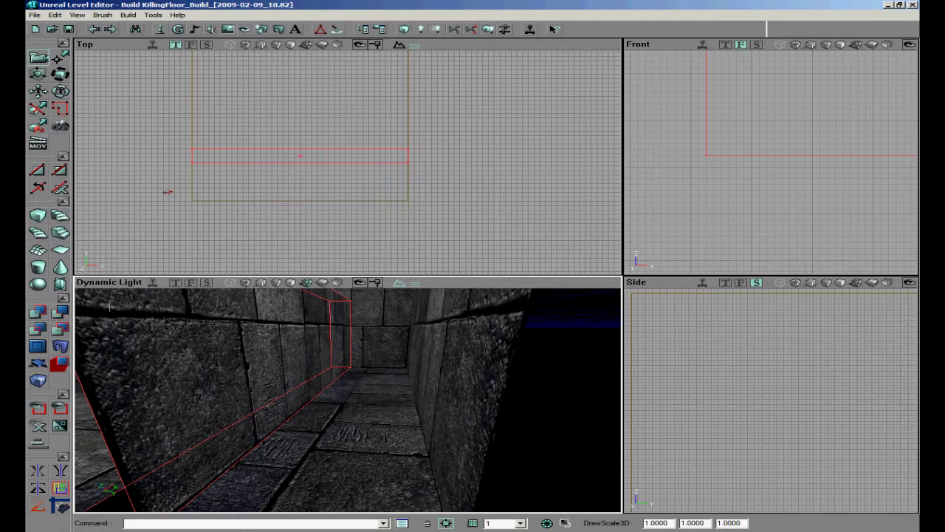
Build a 200 × 200 × 200 cube brush and move it into the corridor behind the new wall.
right_click(38, 215)
left_click(159, 247)
type("2002")
left_click(172, 256)
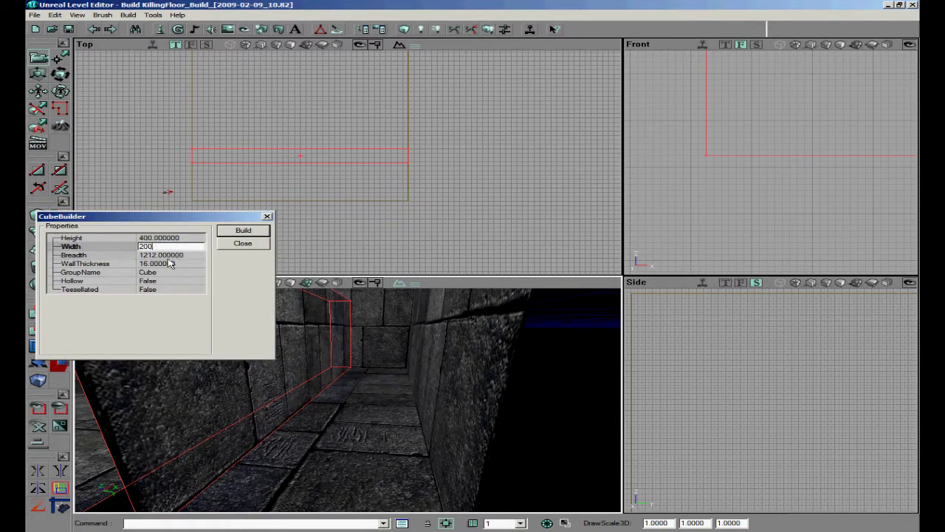
type("2")
left_click(157, 238)
type("200")
left_click(243, 229)
left_click_drag(301, 156, 228, 185, "shift")
left_click(268, 216)
Create a ZombieVolume from the cube brush at one end of the corridor.
right_click_drag(366, 382, 350, 400)
mouse_move(349, 400)
left_mouse_down()
mouse_move(339, 395)
mouse_move(369, 396)
left_mouse_up()
left_click_drag(392, 108, 347, 162)
right_click_drag(358, 391, 347, 400)
left_click_drag(347, 399, 358, 373)
scroll(352, 167, "down", 2)
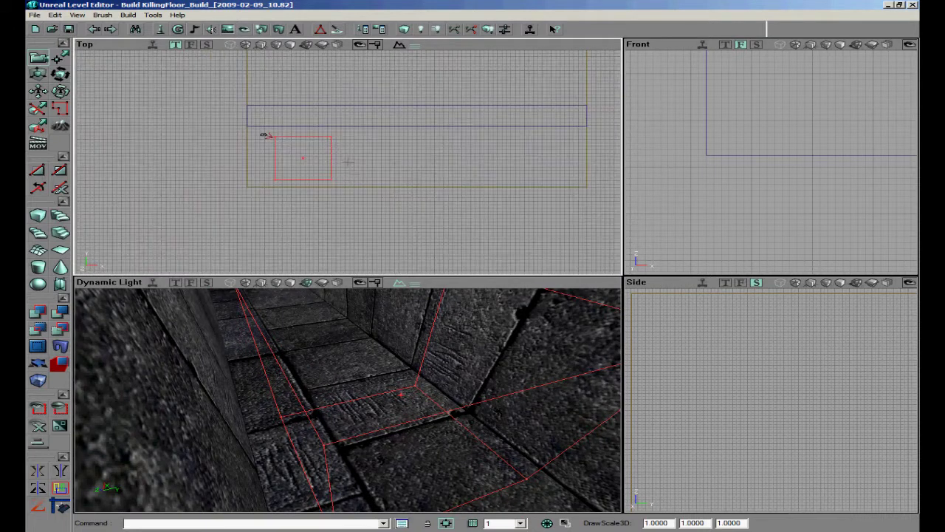
right_click(39, 380)
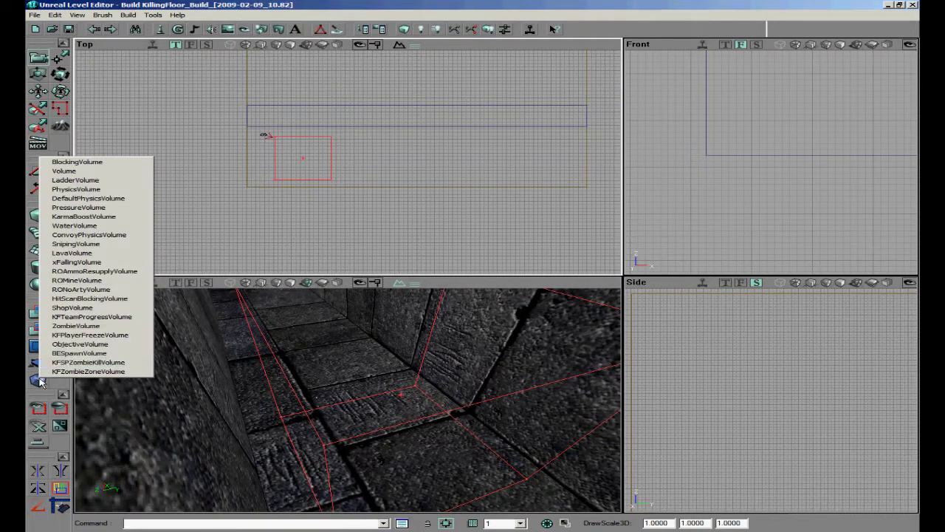
left_click(94, 326)
Place a second ZombieVolume at the opposite end of the corridor.
scroll(362, 144, "down", 2)
left_click_drag(349, 161, 530, 160, "ctrl+shift")
left_click(157, 159)
mouse_move(157, 160)
left_mouse_down("ctrl+shift")
mouse_move(354, 160)
mouse_move(163, 161)
left_mouse_up("ctrl+shift")
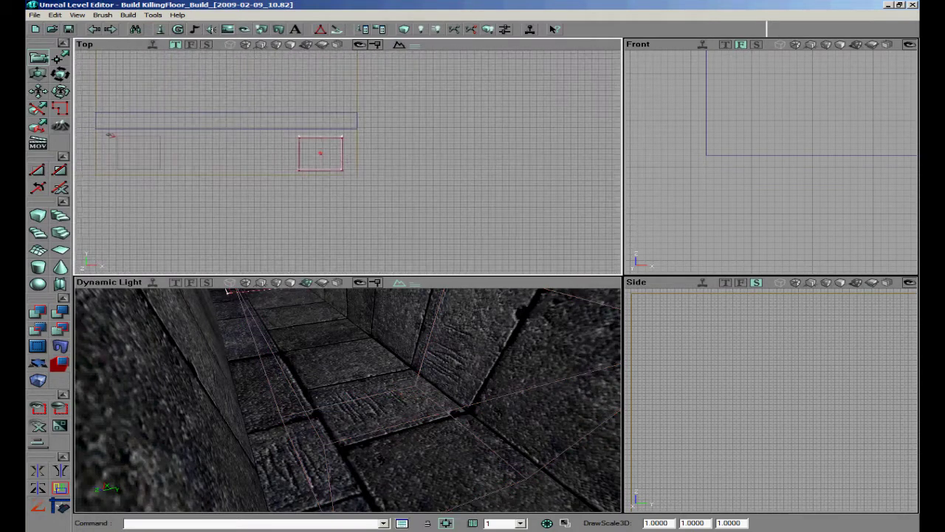
Add a path node to the corridor floor and duplicate it to make a row of three between the two volumes.
right_click_drag(351, 398, 384, 382)
left_click_drag(384, 382, 347, 399)
right_click(346, 400)
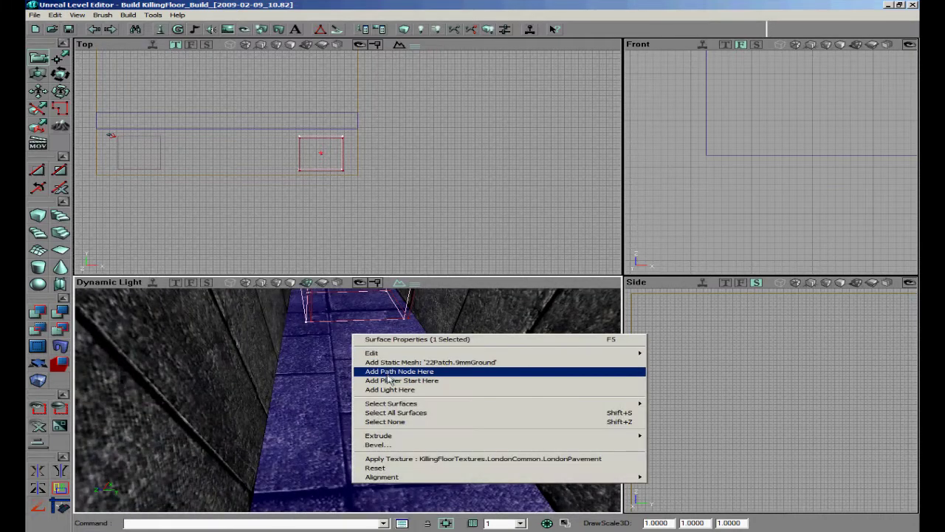
left_click(373, 364)
left_click(298, 138)
scroll(298, 140, "up", 3)
mouse_move(299, 140)
left_mouse_down()
mouse_move(290, 151)
mouse_move(197, 151)
left_mouse_up()
left_click_drag(354, 131, 456, 133, "ctrl+shift")
left_click_drag(347, 161, 347, 161)
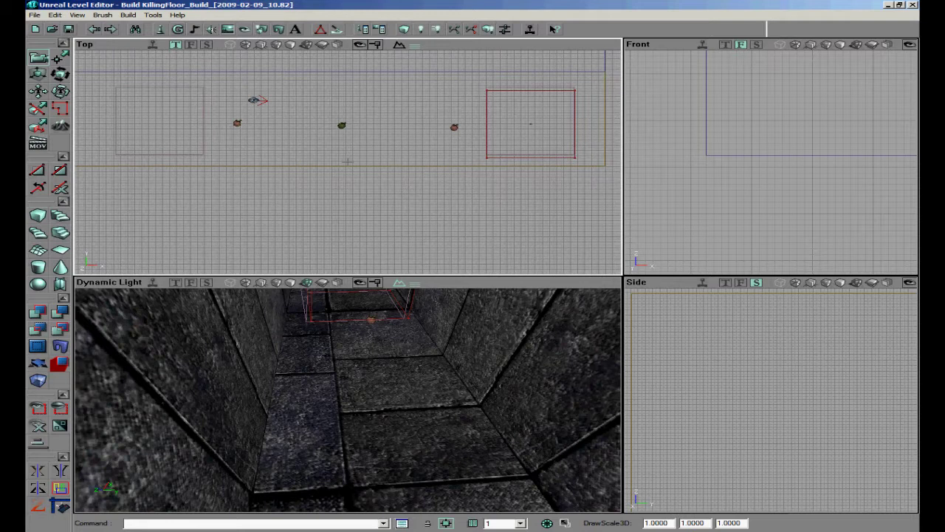
scroll(347, 161, "up", 2)
scroll(347, 161, "up", 2)
left_click_drag(347, 161, 336, 201)
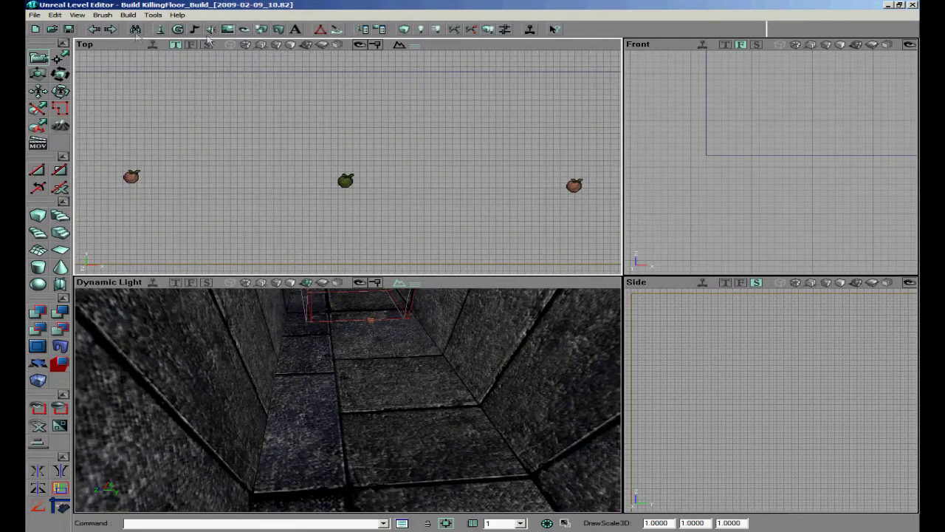
Choose the UTJumppad class under NavigationPoint > JumpPad as the actor class to place.
left_click(178, 30)
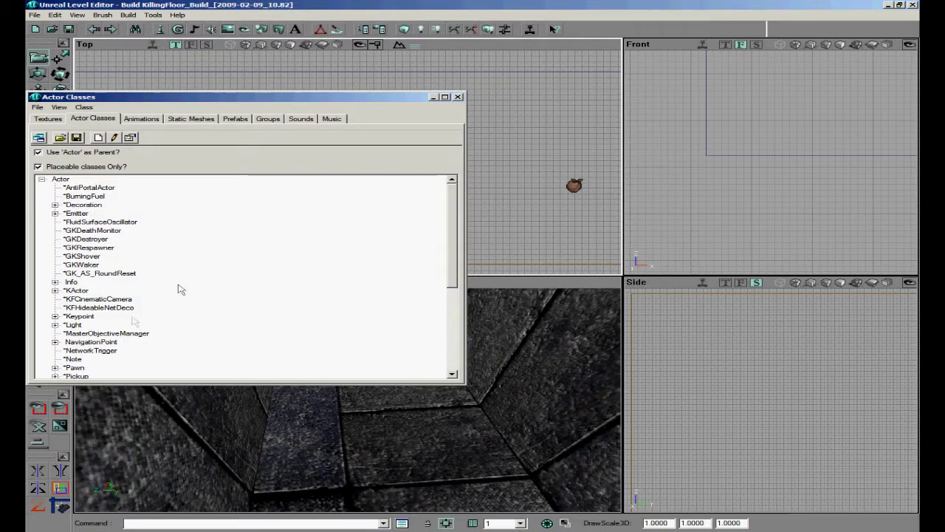
mouse_move(453, 275)
left_mouse_down()
mouse_move(450, 340)
mouse_move(448, 272)
left_mouse_up()
left_click(56, 342)
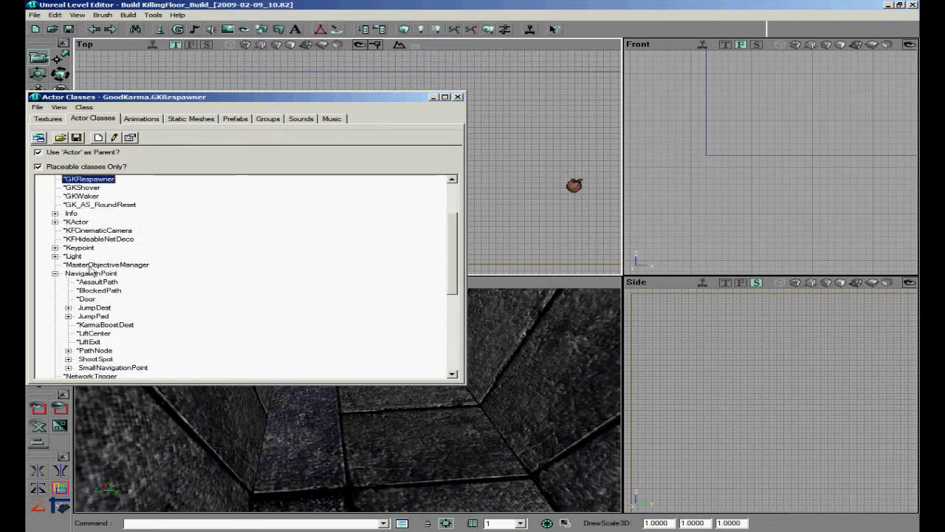
left_click(68, 316)
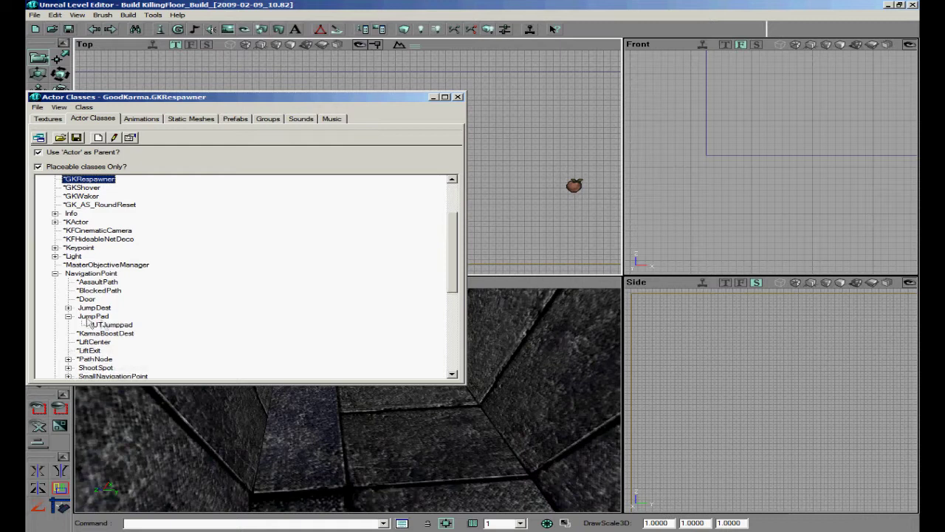
left_click(109, 324)
left_click(457, 97)
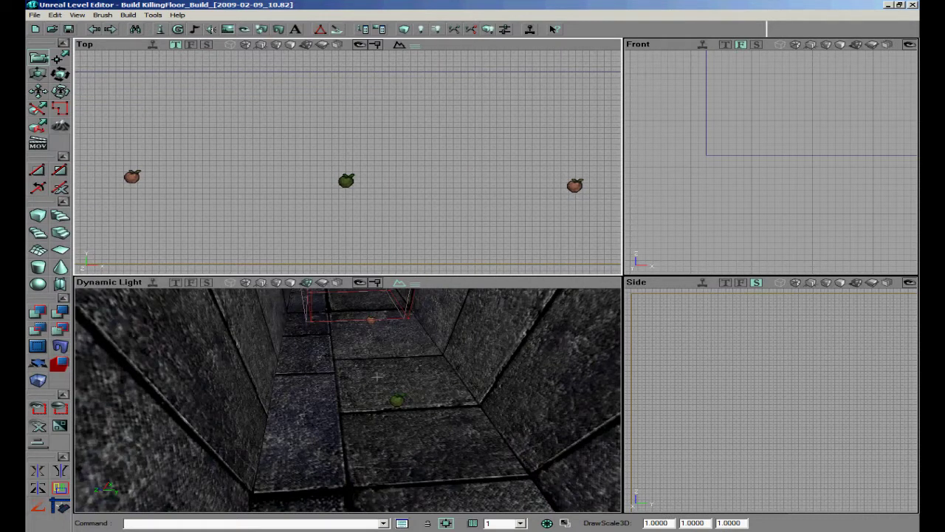
Add a UTJumppad to the corridor floor, between the middle path node and the wall.
right_click(333, 419)
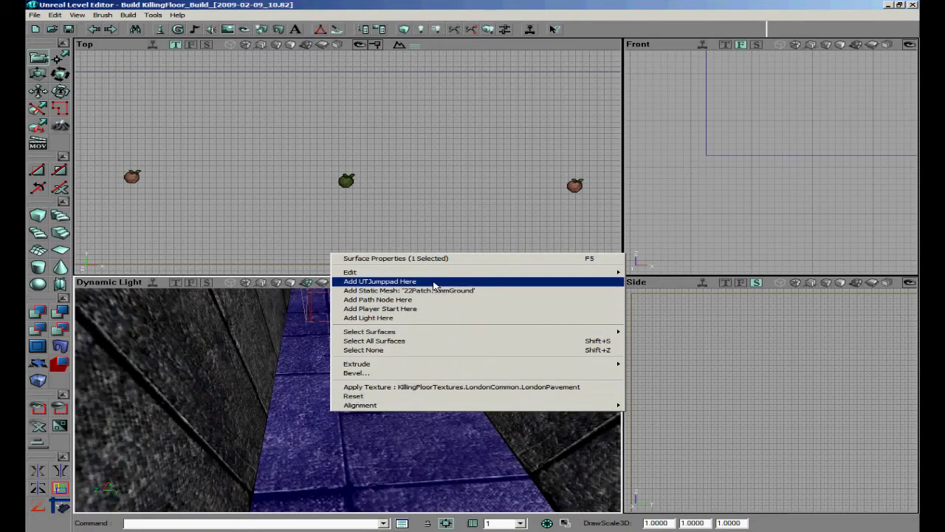
left_click(434, 280)
left_click(329, 393)
Add a path node on top of the wall, in line with the corridor jump pad.
right_click_drag(386, 363, 348, 401)
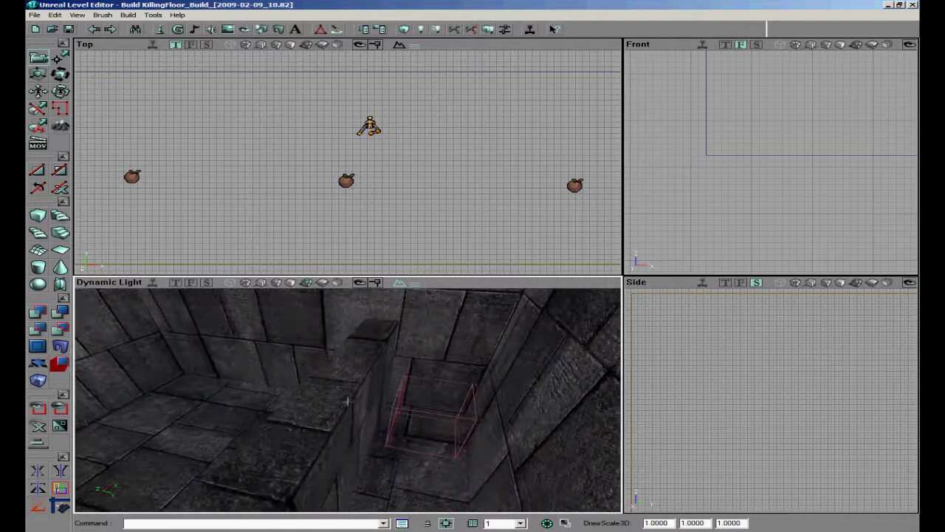
left_click_drag(347, 401, 347, 395)
right_click(311, 388)
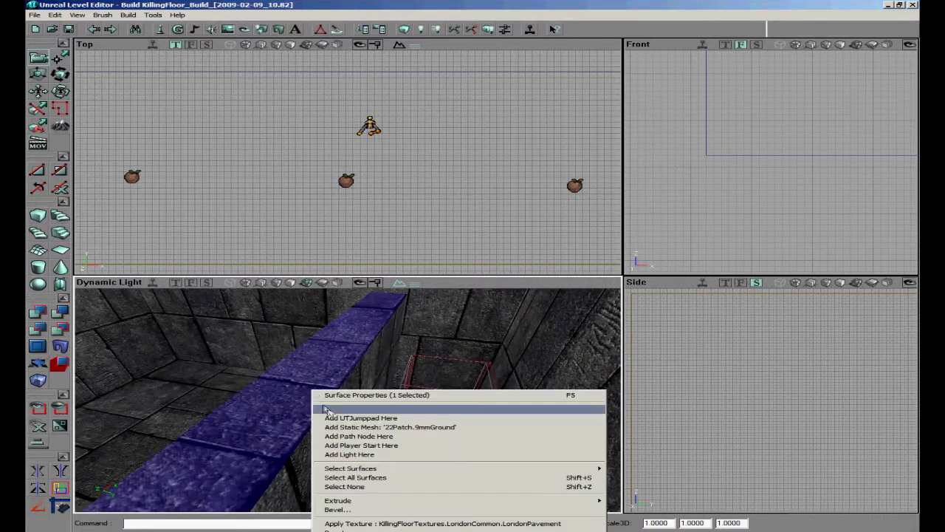
left_click(361, 437)
mouse_move(382, 147)
left_mouse_down()
mouse_move(383, 178)
mouse_move(382, 140)
mouse_move(395, 140)
left_mouse_up()
Add a second UTJumppad on top of the wall and align it with the path node on the room side.
left_click_drag(368, 362, 347, 400)
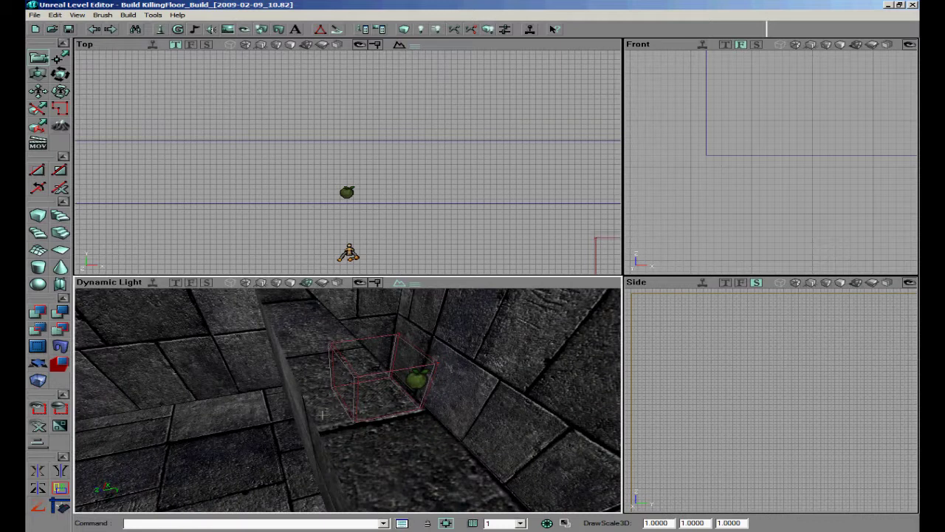
right_click(322, 414)
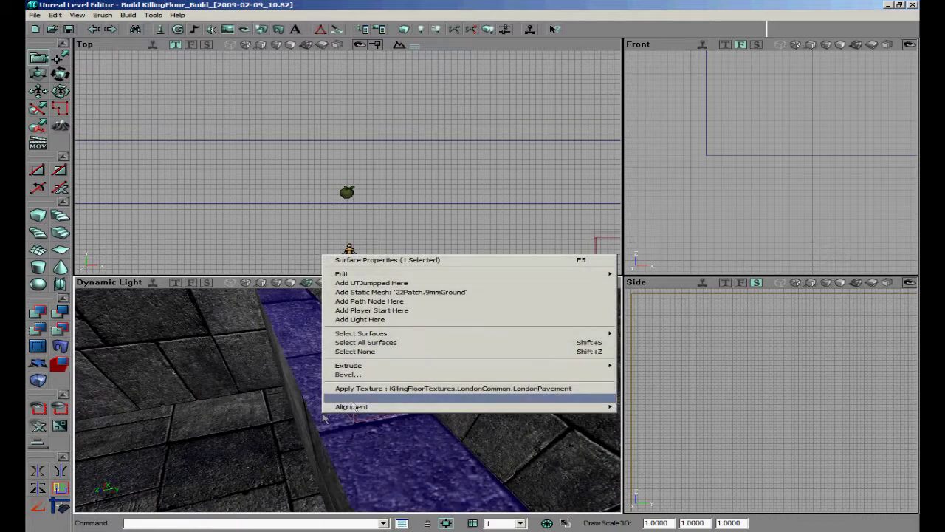
left_click(402, 283)
left_click(368, 147)
left_click_drag(347, 161, 328, 165, "shift")
Add a path node to the main room floor beyond the wall and duplicate it twice in a line across the room.
right_click_drag(347, 399, 257, 399)
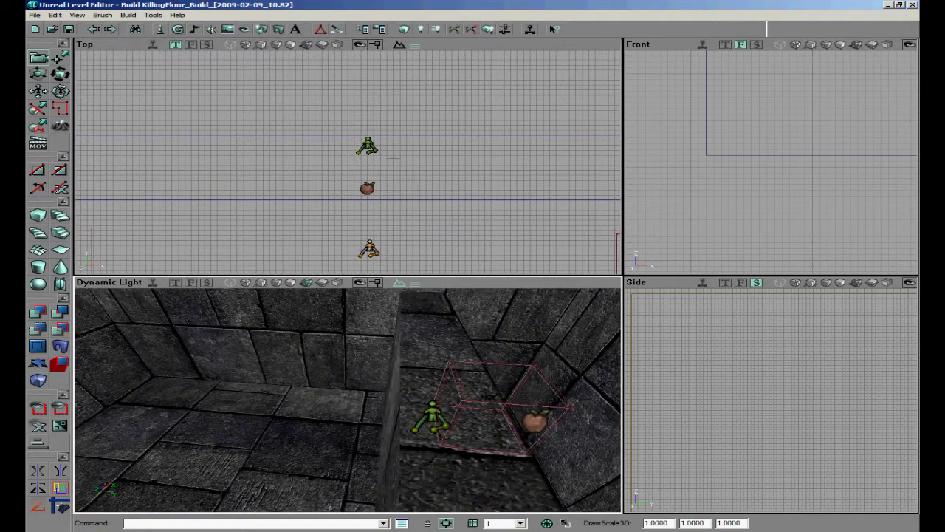
left_click_drag(330, 483, 348, 399)
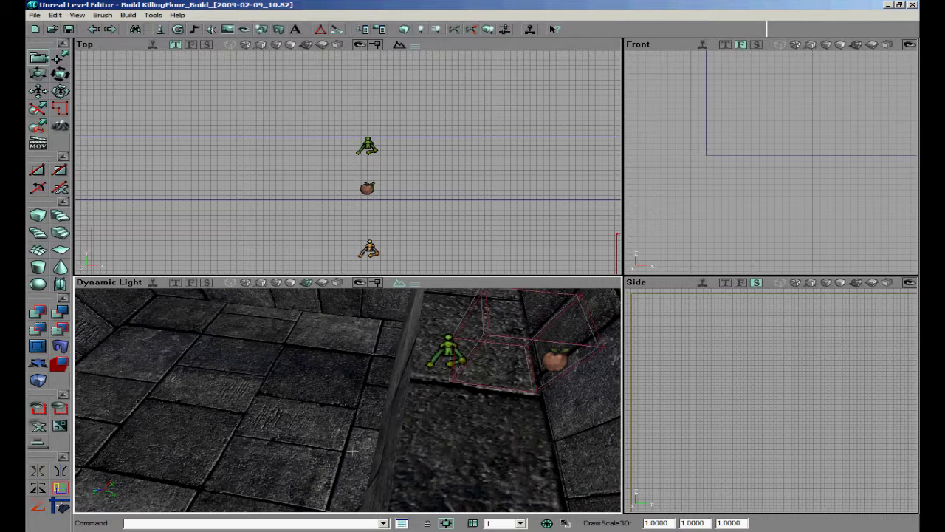
right_click(353, 451)
left_click(373, 338)
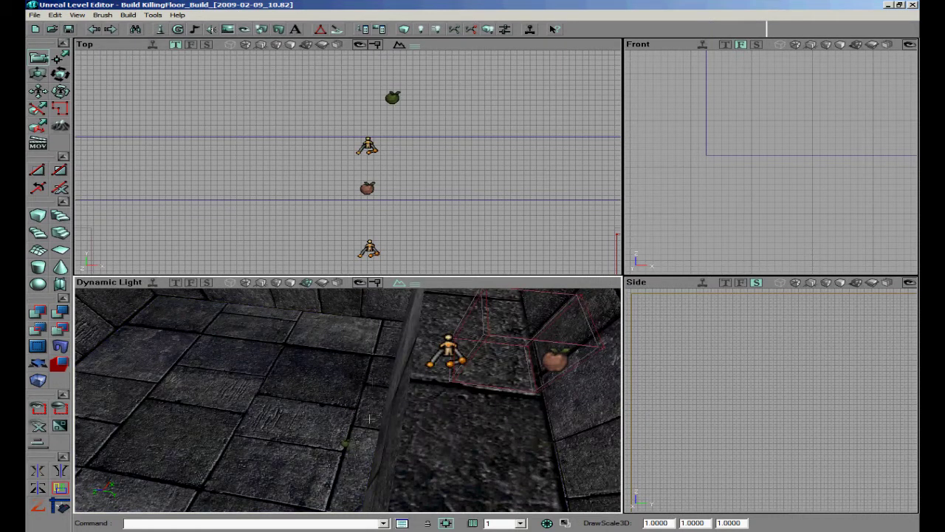
scroll(398, 173, "down", 3)
left_click_drag(411, 137, 410, 59)
key("ctrl+w")
scroll(393, 91, "down", 3)
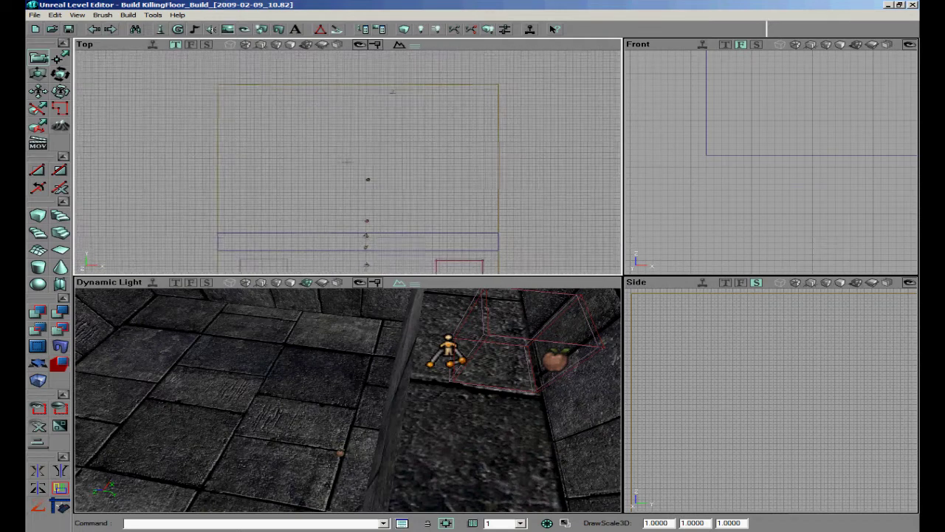
left_click_drag(347, 161, 341, 106, "shift")
key("ctrl+w")
mouse_move(402, 141)
left_mouse_down()
mouse_move(394, 123)
mouse_move(399, 165)
left_mouse_up()
Open the corridor jump pad's properties and expand its Object, NavigationPoint and ForcedPaths settings.
left_click_drag(195, 432, 210, 411)
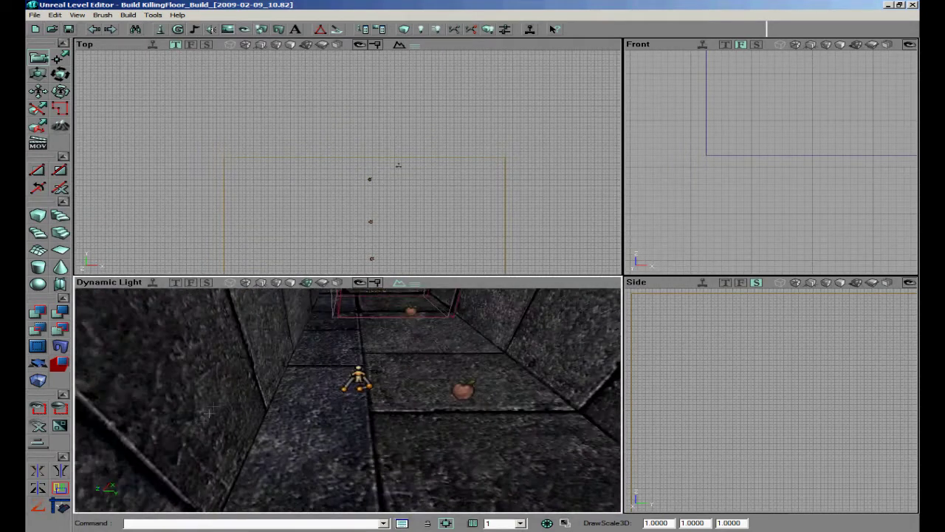
right_click(356, 385)
left_click(458, 158)
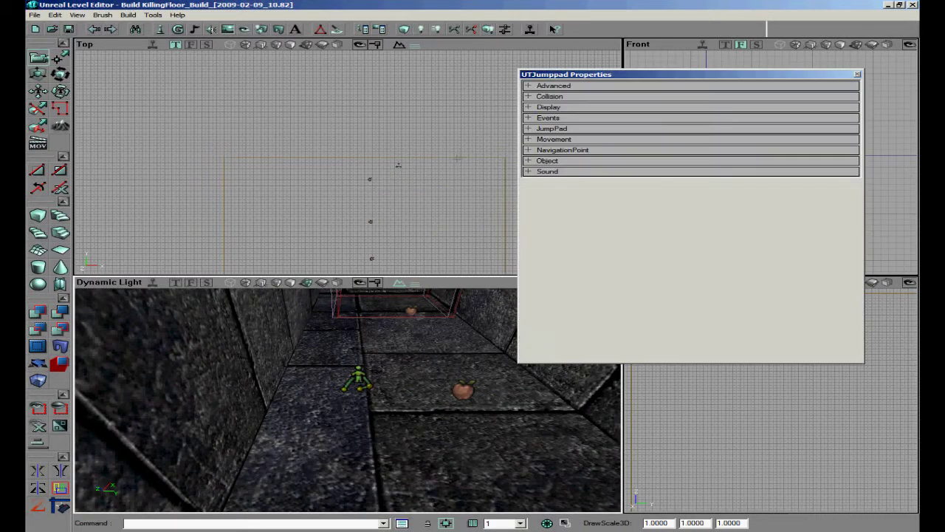
left_click_drag(415, 388, 350, 398)
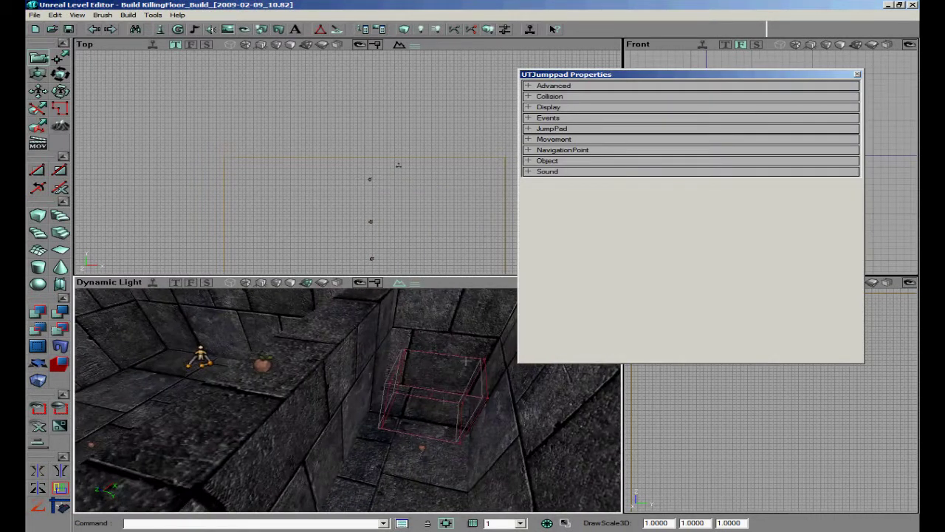
left_click(547, 161)
left_click(550, 150)
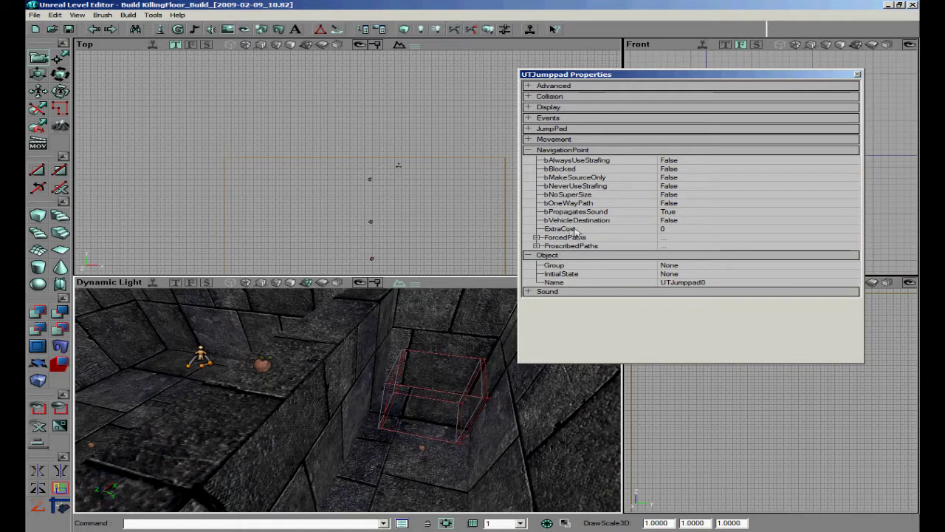
left_click(537, 237)
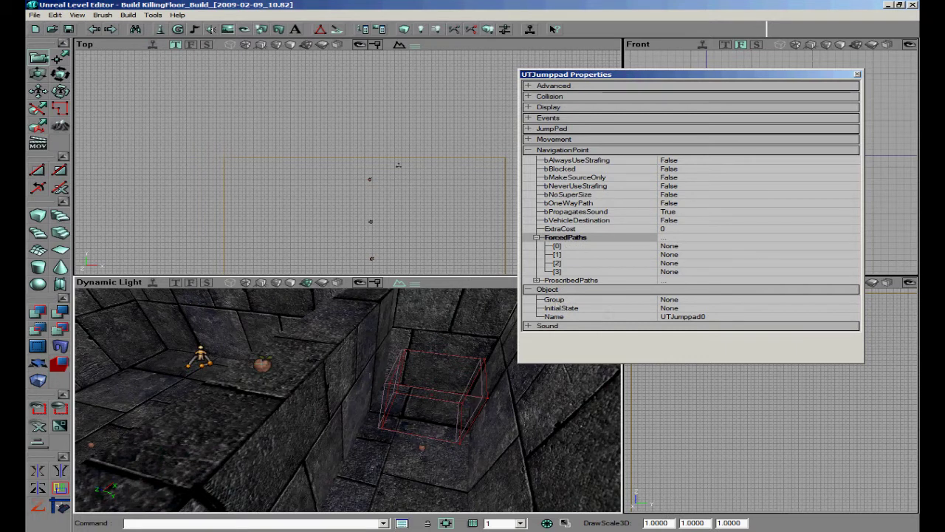
Check the name of the path node on top of the wall and set the corridor jump pad's ForcedPaths [0] to PathNode3.
left_click(262, 364)
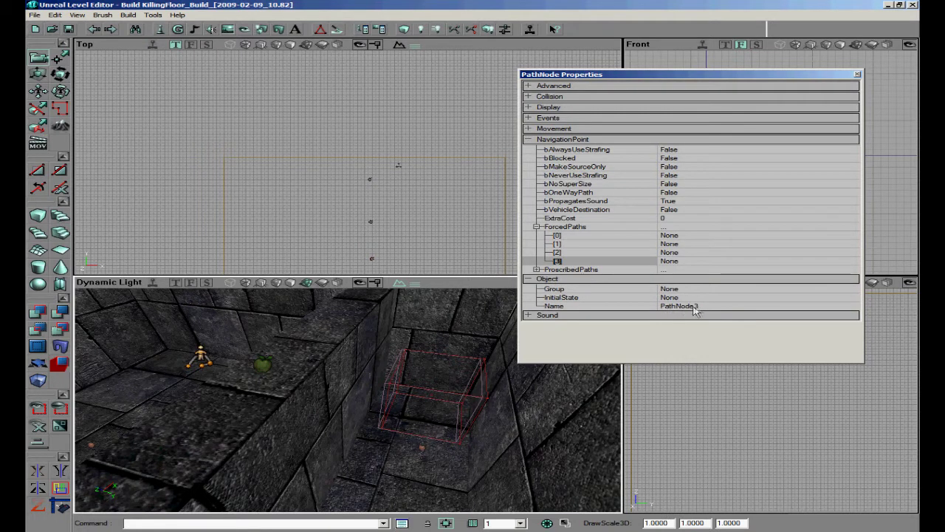
right_click_drag(417, 374, 452, 429)
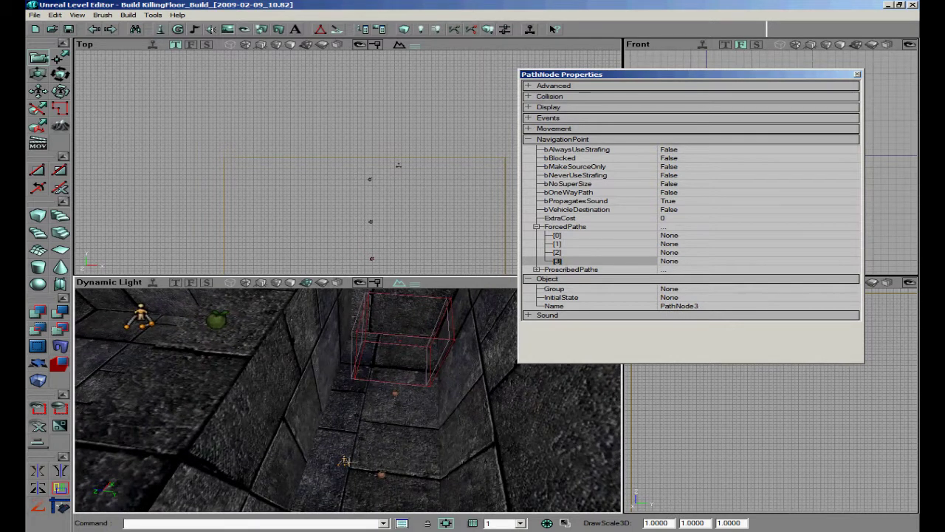
left_click(343, 460)
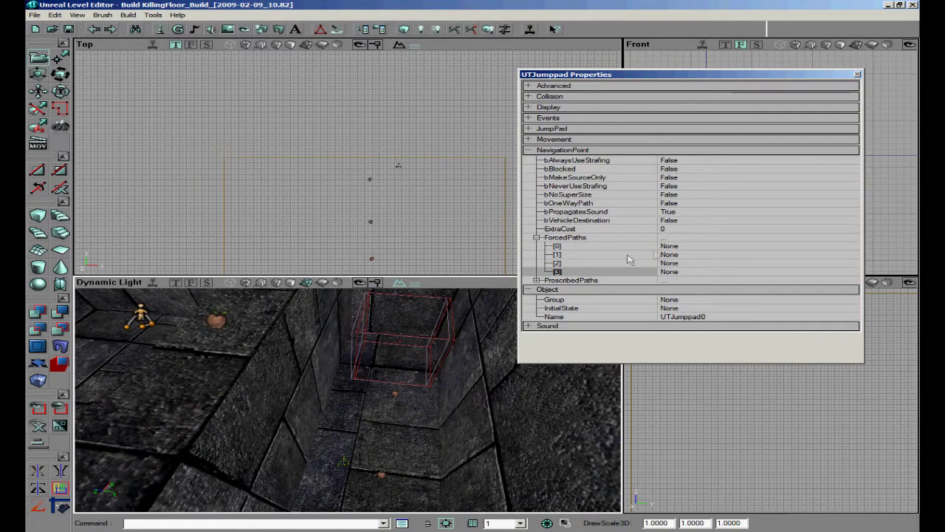
left_click(675, 246)
type("PathNode3")
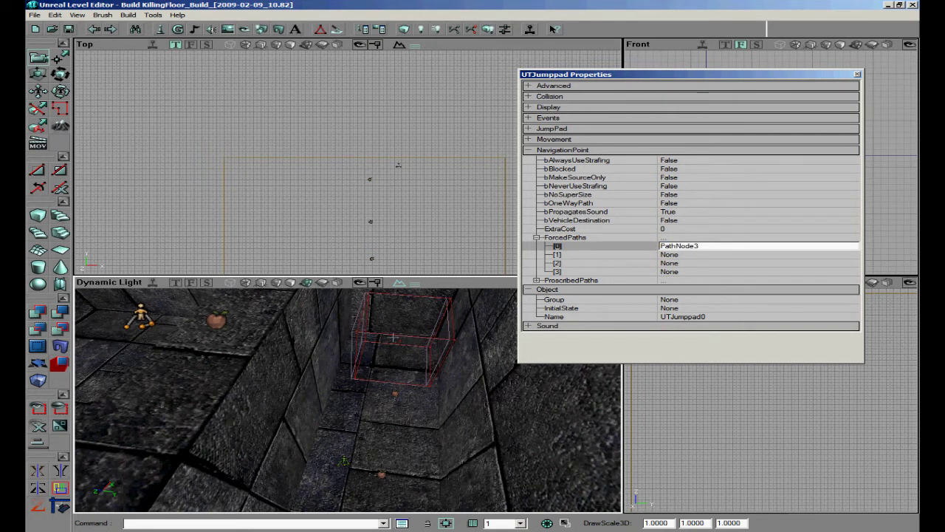
Build the AI paths, close the Map Check report and view the jump pad's link to the wall-top node.
right_click_drag(249, 350, 347, 398)
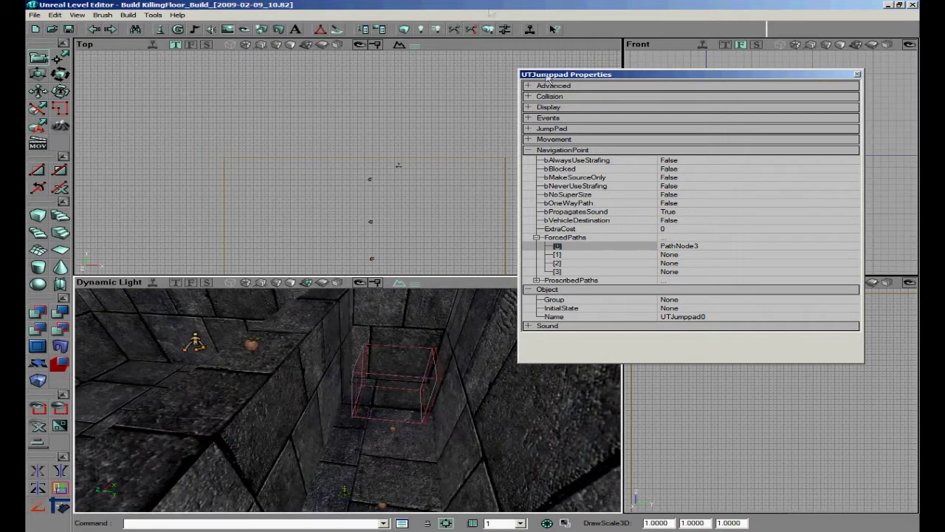
left_click(456, 31)
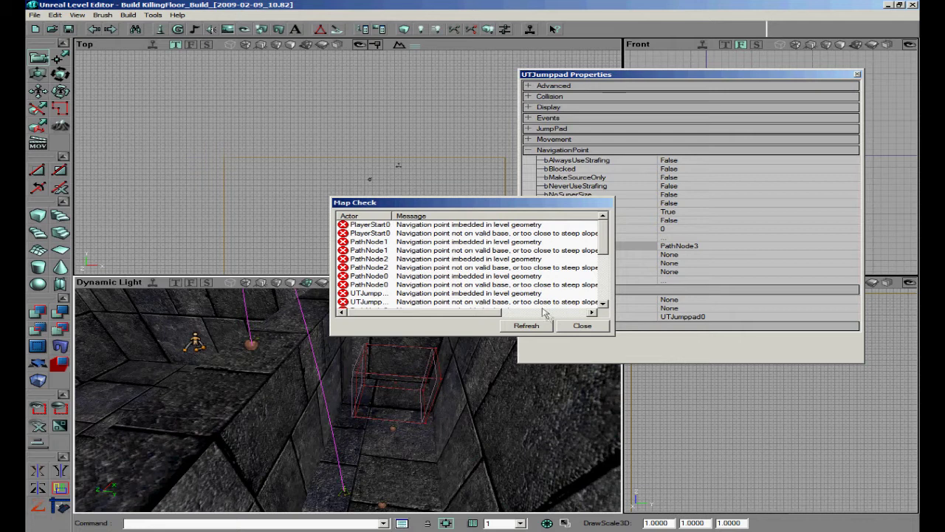
left_click(582, 327)
right_click_drag(502, 385, 465, 400)
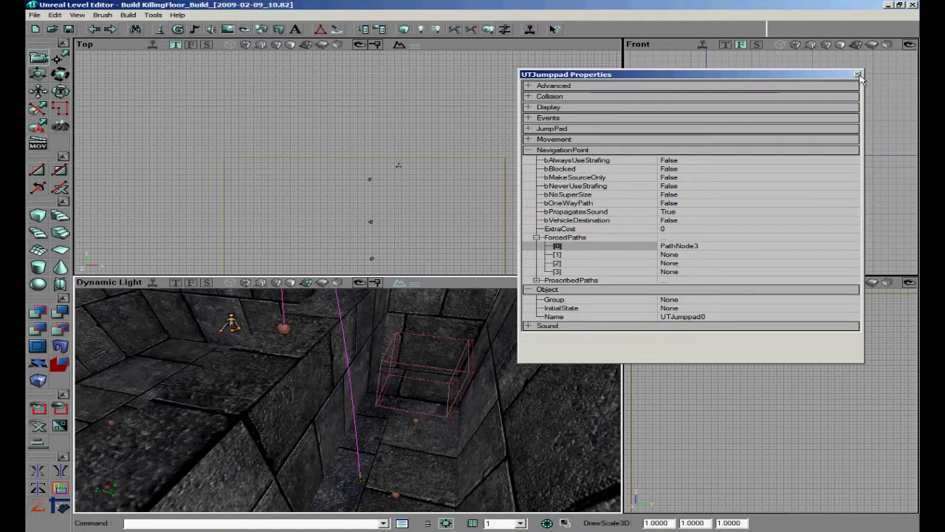
Open the properties of the jump pad on top of the wall and expand its NavigationPoint and Object settings.
left_click(857, 74)
mouse_move(355, 392)
right_mouse_down()
mouse_move(344, 394)
mouse_move(379, 402)
mouse_move(324, 387)
right_mouse_up()
left_click(336, 356)
mouse_move(396, 348)
right_mouse_down()
mouse_move(373, 350)
mouse_move(396, 348)
right_mouse_up()
right_click(427, 361)
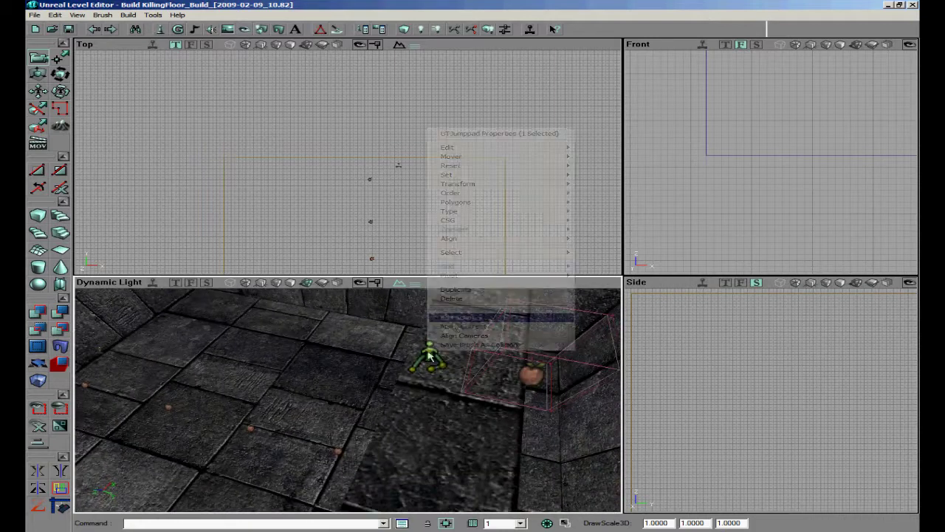
left_click(471, 131)
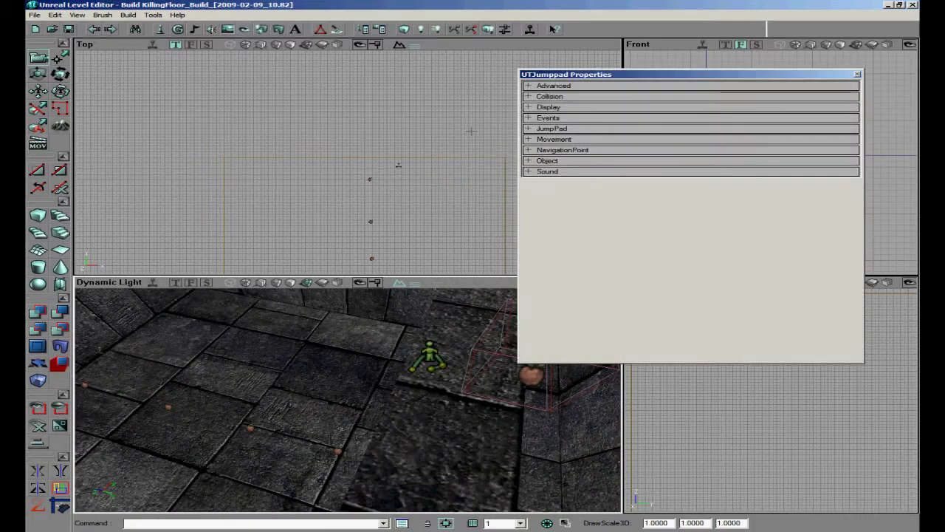
left_click(530, 150)
left_click(529, 255)
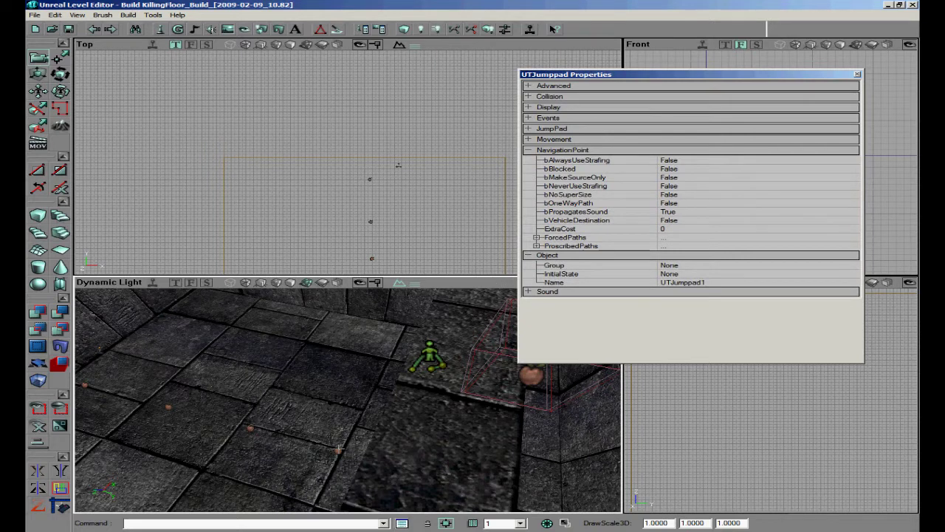
Check the name of the nearest floor path node beyond the wall and set the wall-top jump pad's ForcedPaths [0] to PathNode5.
left_click(339, 449)
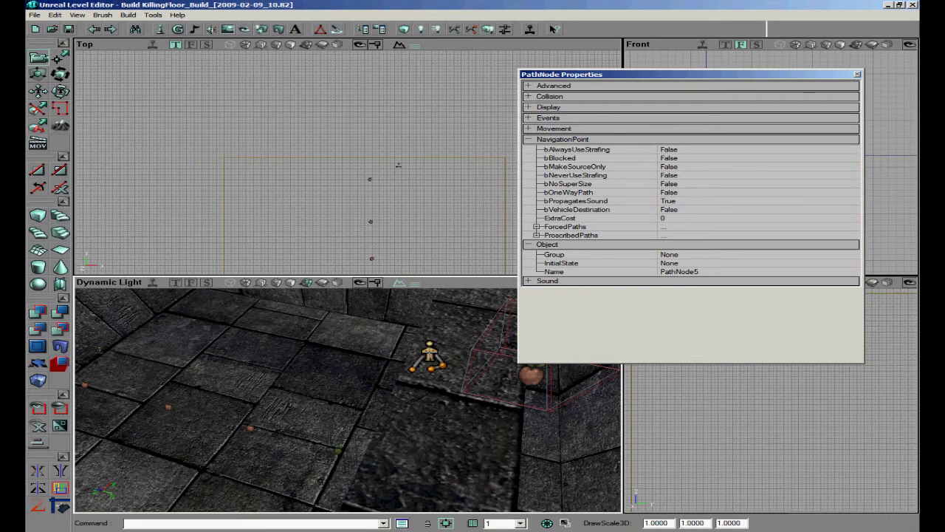
left_click(536, 227)
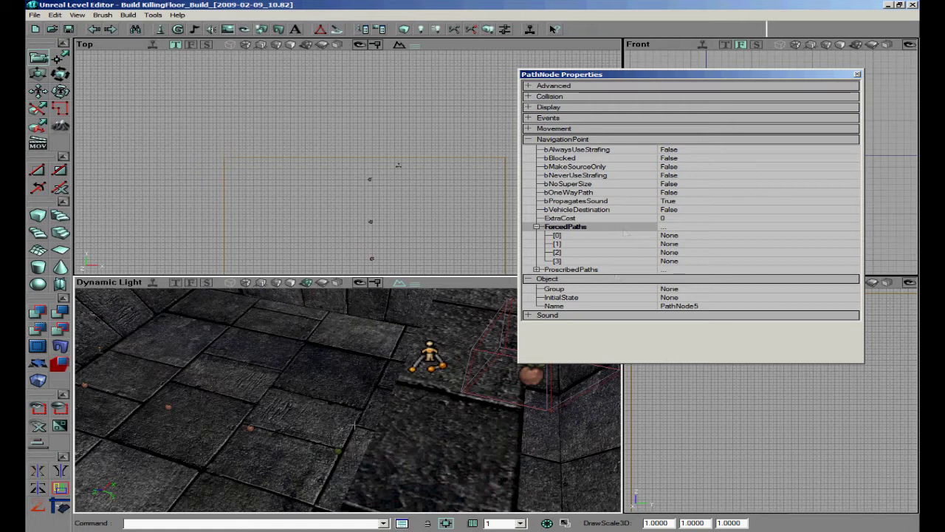
left_click(429, 352)
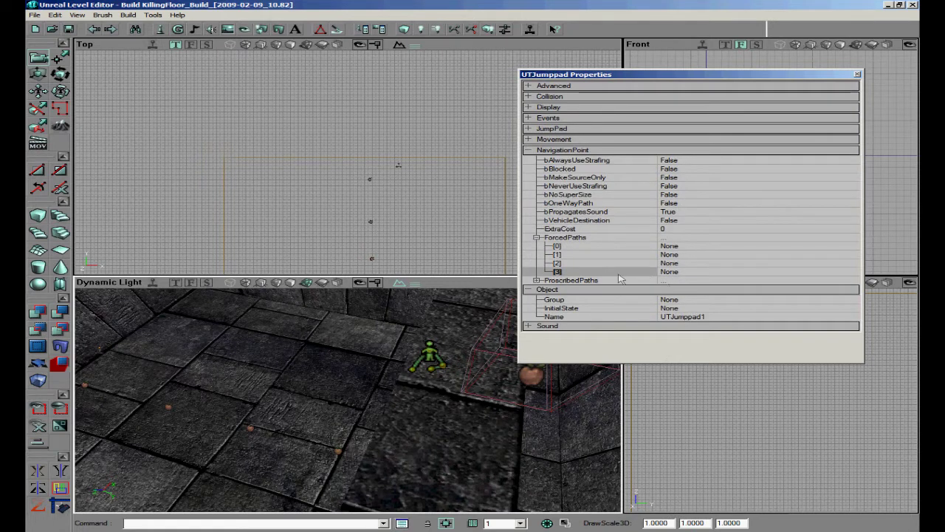
left_click(338, 450)
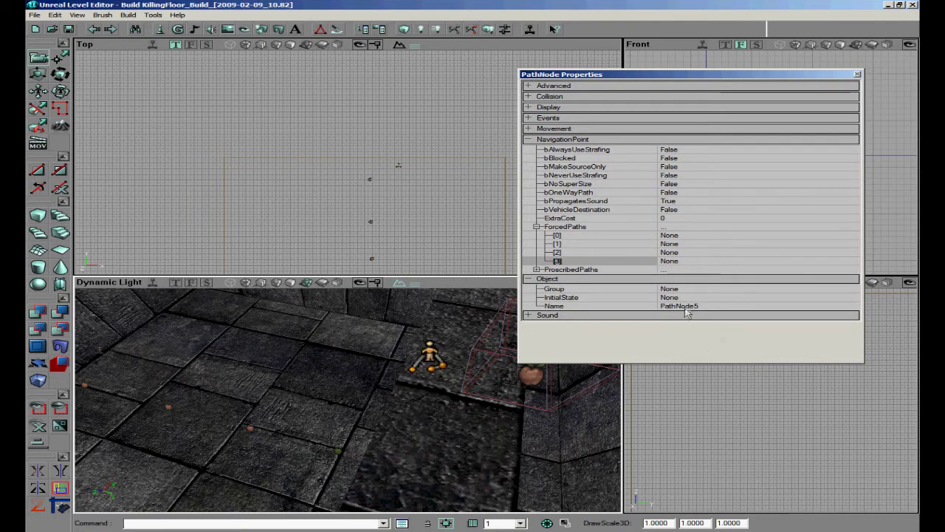
left_click(429, 356)
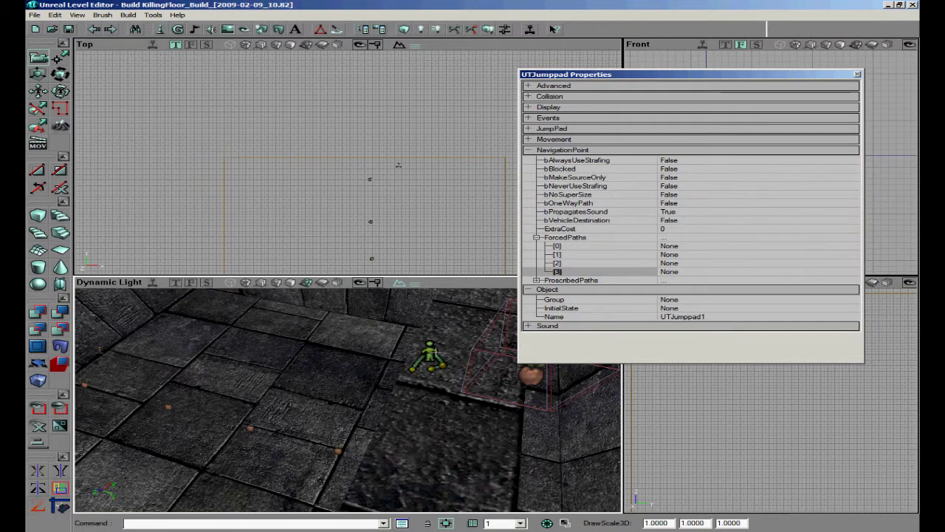
left_click(689, 246)
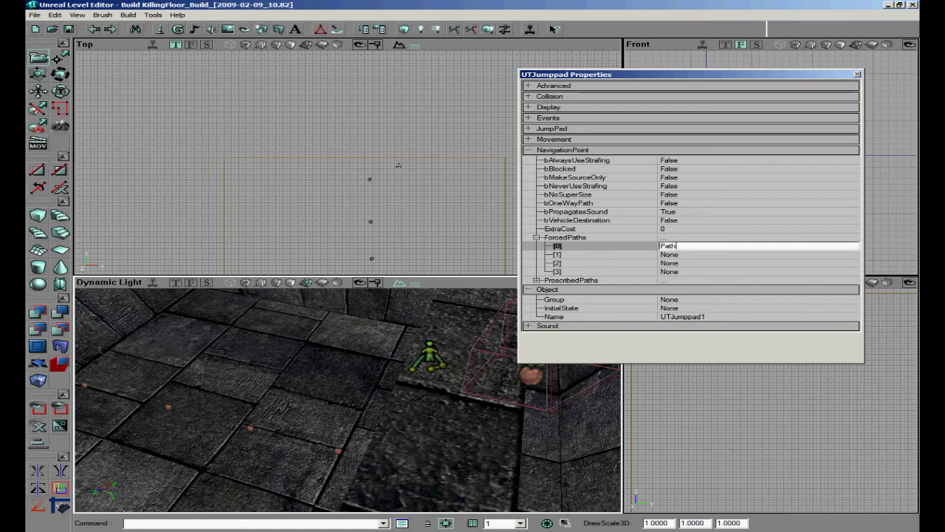
Close the properties, build the AI paths, rebuild the geometry and view the jump pad links over the wall.
left_click(856, 75)
left_click(127, 15)
left_click(152, 84)
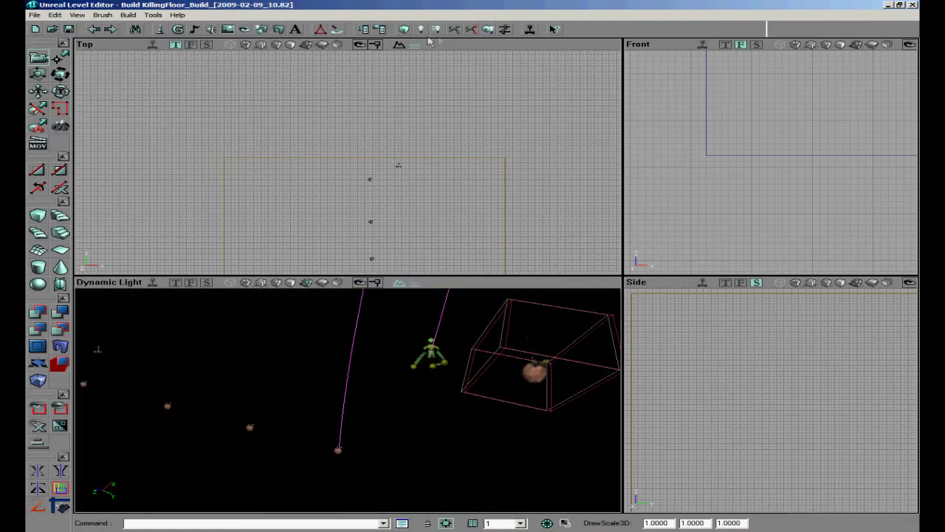
left_click(407, 31)
left_click_drag(337, 406, 418, 434)
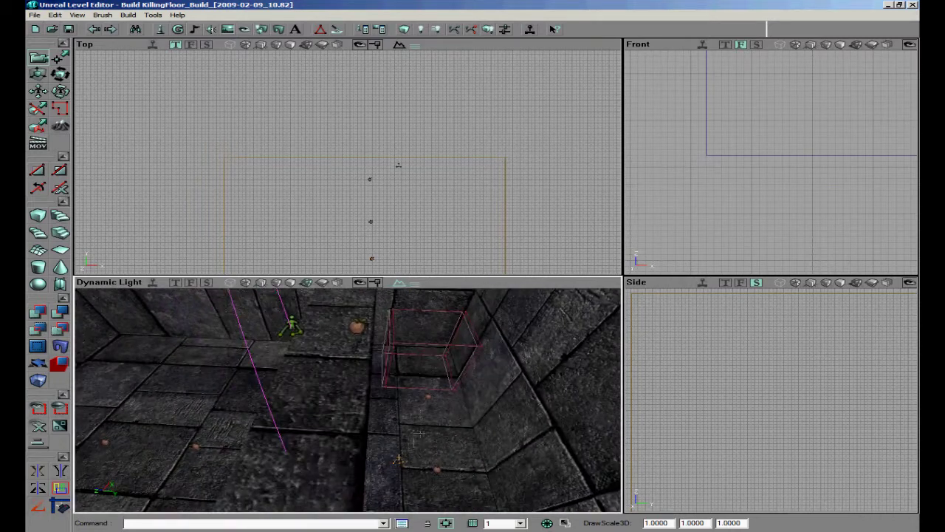
left_click(398, 459)
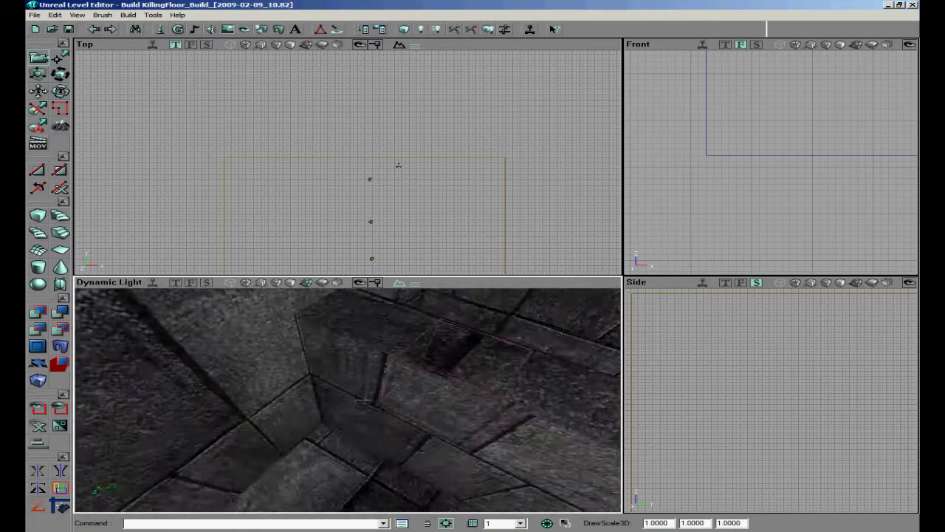
Choose the UTJumppad actor class and add a jump pad to the floor in the room corner below the high ledge.
mouse_move(401, 359)
right_mouse_down()
mouse_move(369, 413)
mouse_move(302, 391)
right_mouse_up()
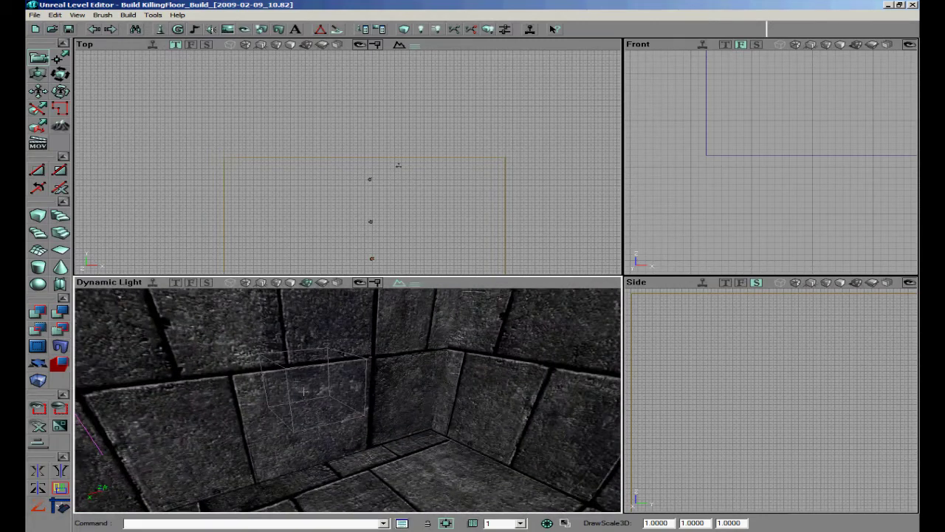
left_click(158, 29)
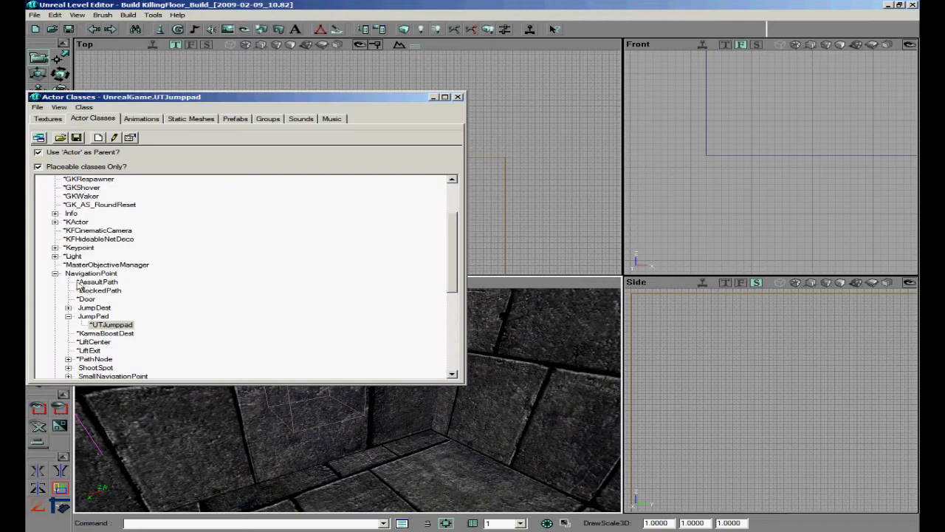
left_click(101, 316)
left_click(125, 326)
left_click(458, 98)
left_click_drag(348, 399, 378, 340)
right_click(336, 480)
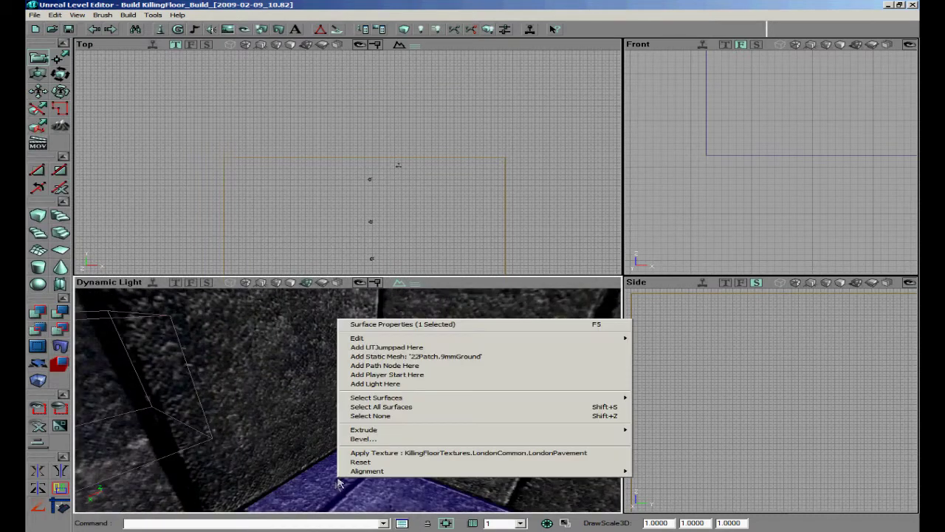
left_click(434, 348)
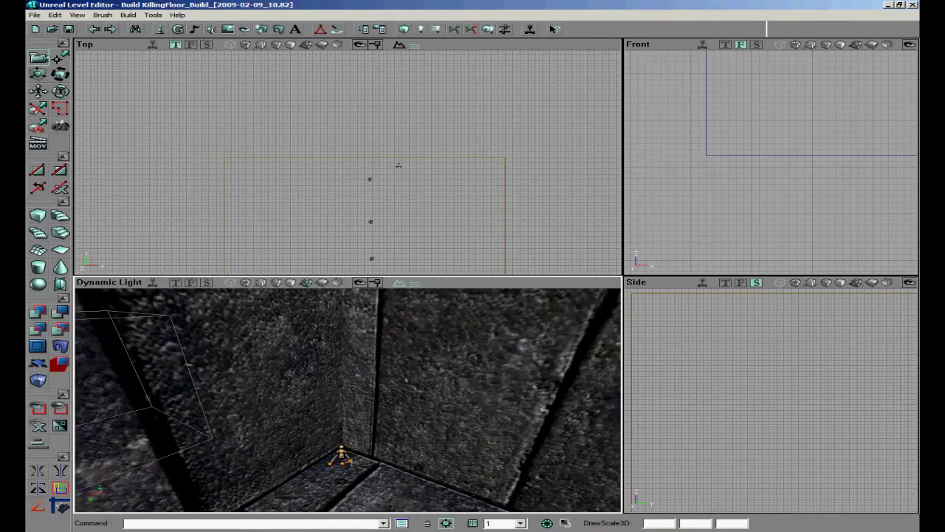
Open the properties of the new corner jump pad.
left_click(341, 457)
right_click(342, 460)
left_click(402, 234)
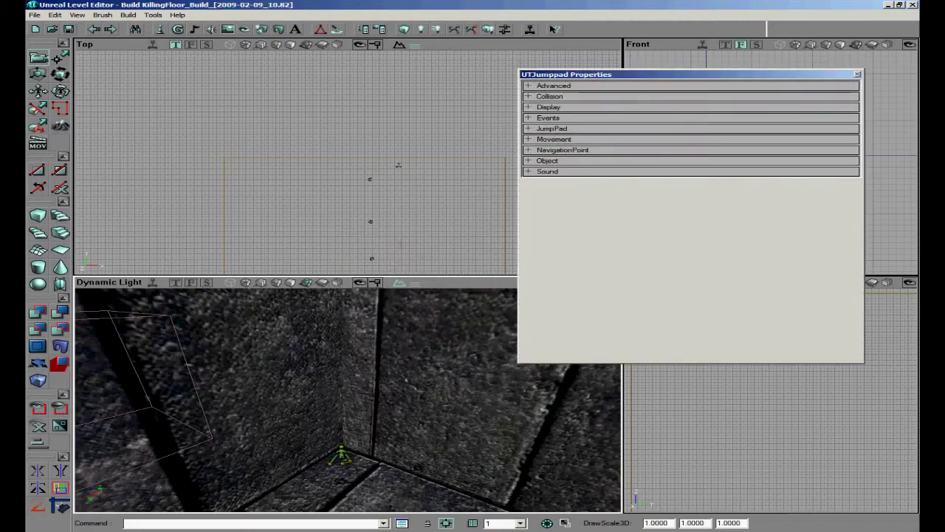
left_click(617, 150)
left_click(610, 151)
Add a path node on the end of the ledge above the corner jump pad.
left_click_drag(397, 372, 396, 447)
right_click(371, 436)
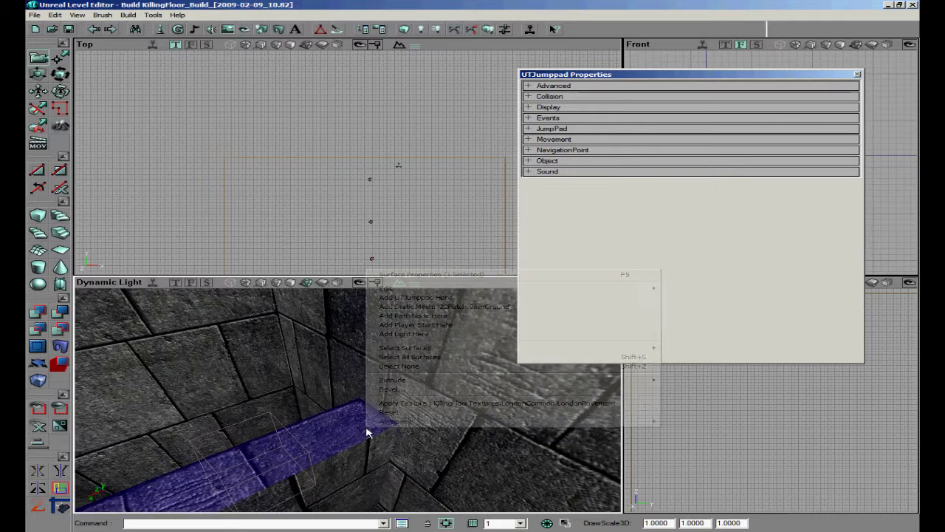
left_click(435, 317)
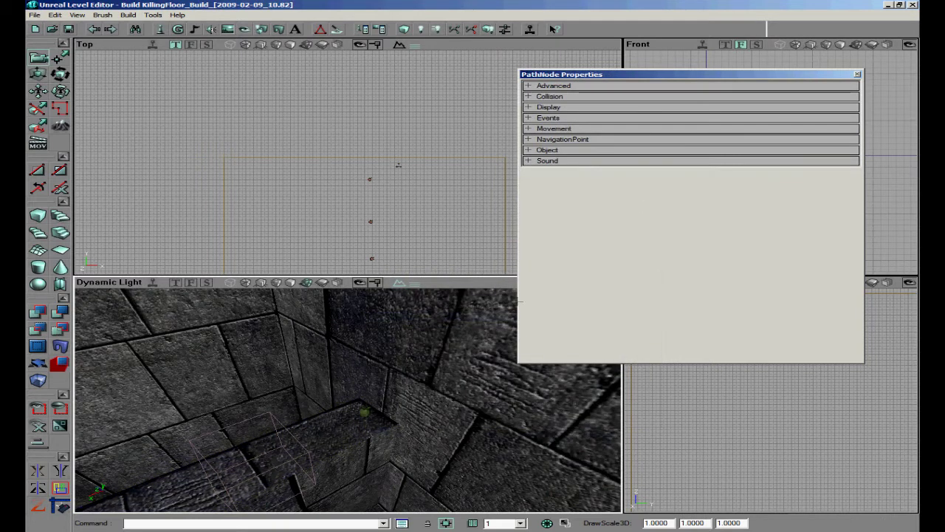
left_click_drag(347, 401, 348, 383)
right_click_drag(348, 400, 347, 445)
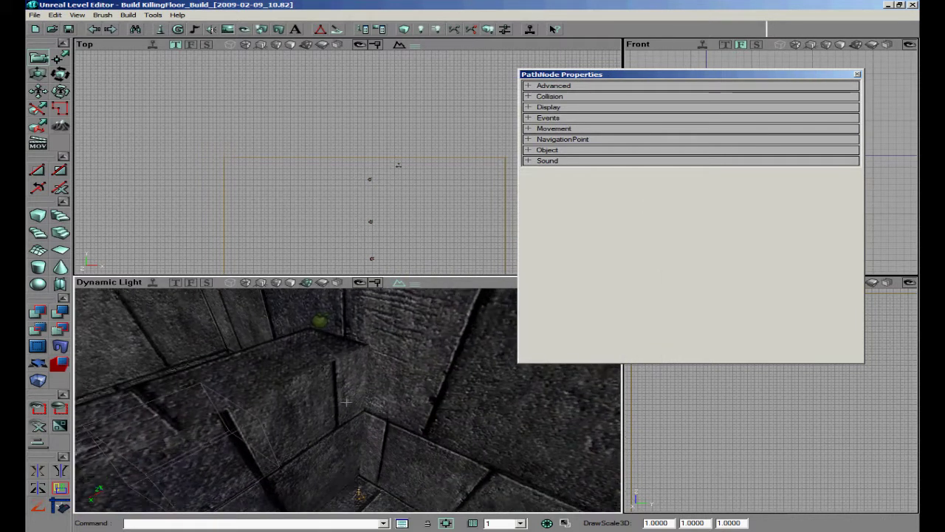
left_click_drag(345, 401, 346, 403)
Check the ledge path node's name and set the corner jump pad's ForcedPaths [0] to PathNode8.
left_click(325, 319)
left_click(559, 151)
left_click(548, 255)
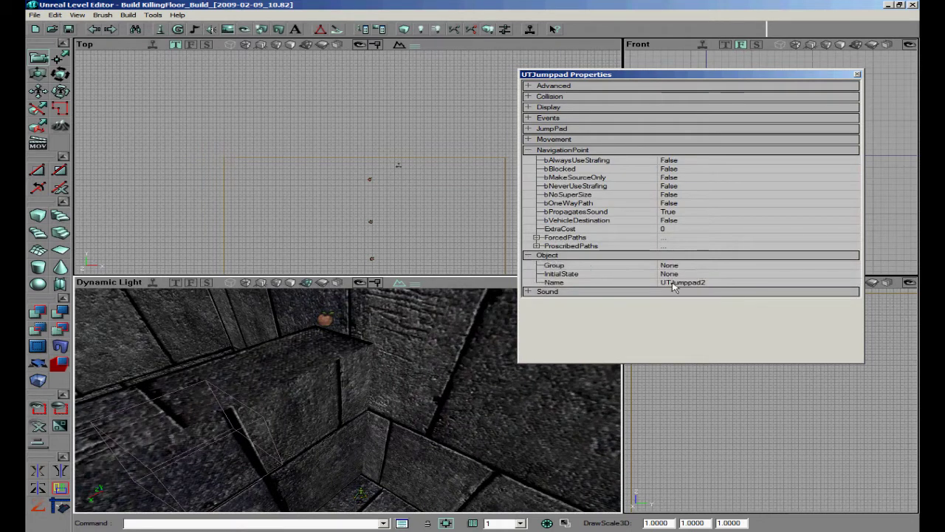
left_click(573, 238)
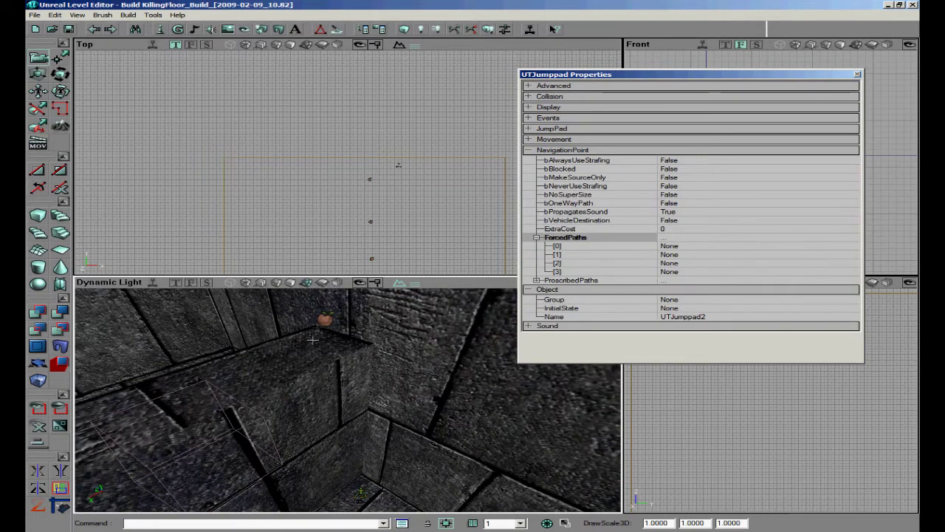
left_click(327, 318)
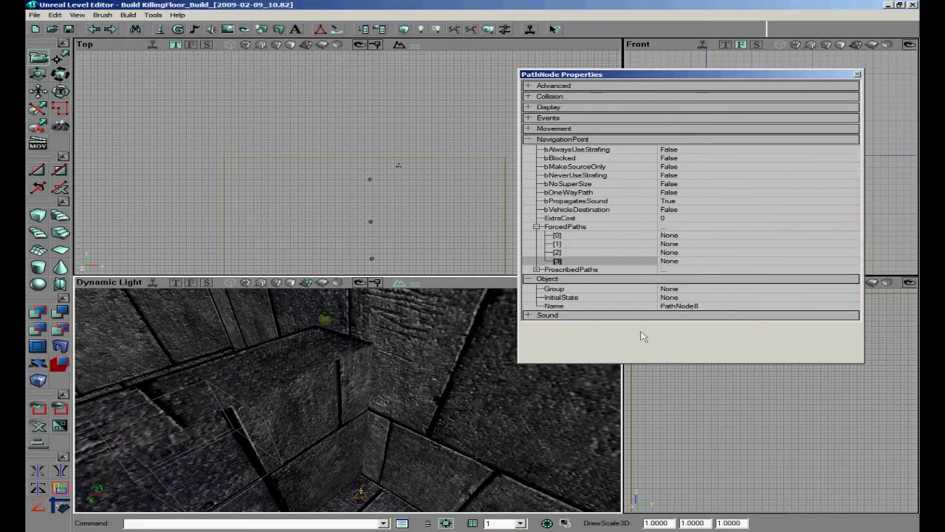
left_click(361, 492)
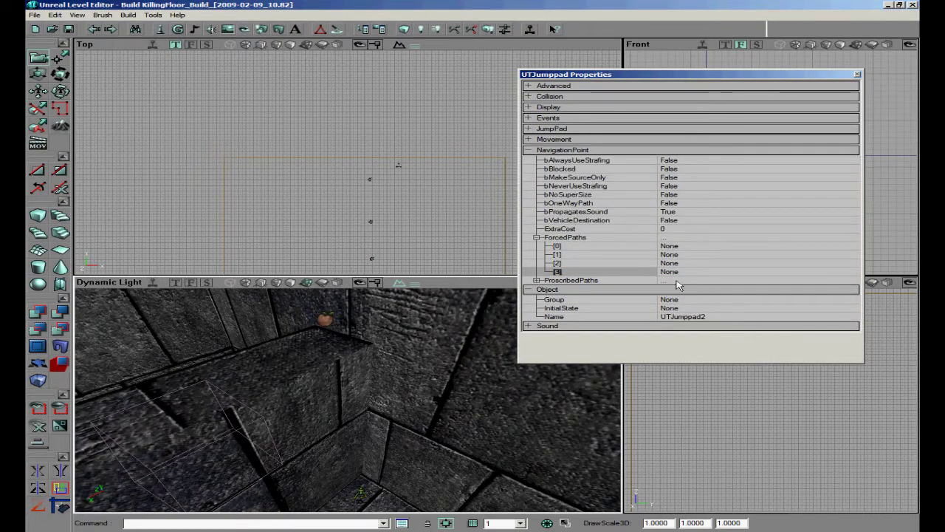
left_click(672, 247)
type("Path")
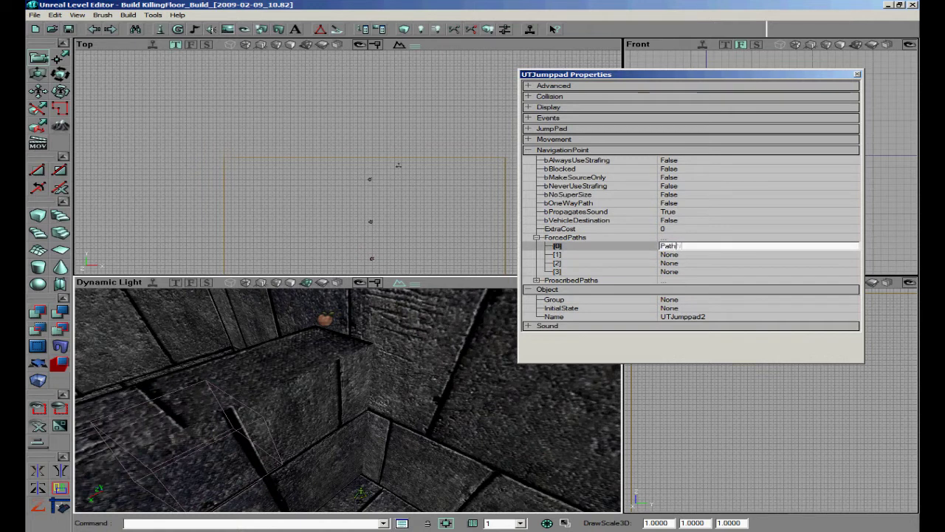
type("Node8")
Build the AI paths, rebuild the geometry and select the corner jump pad to view its link to the ledge node.
left_click(325, 320)
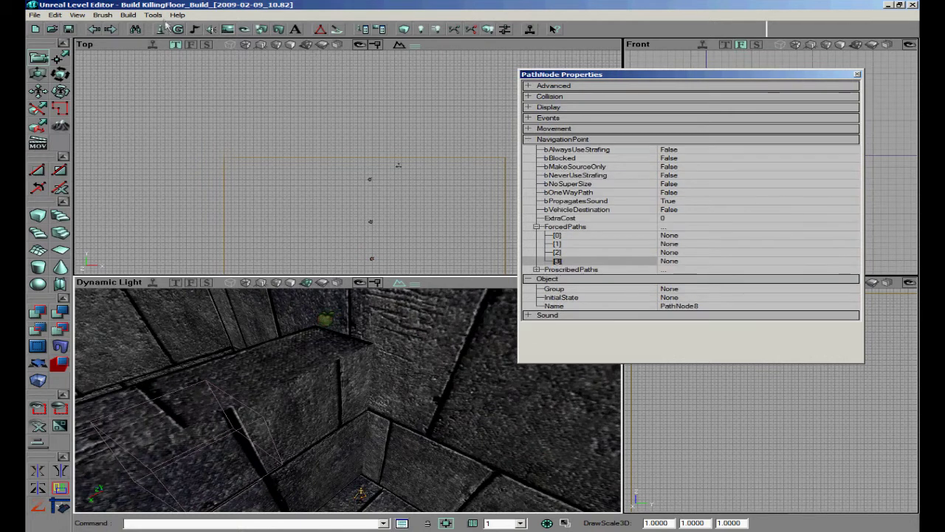
left_click(128, 15)
left_click(164, 85)
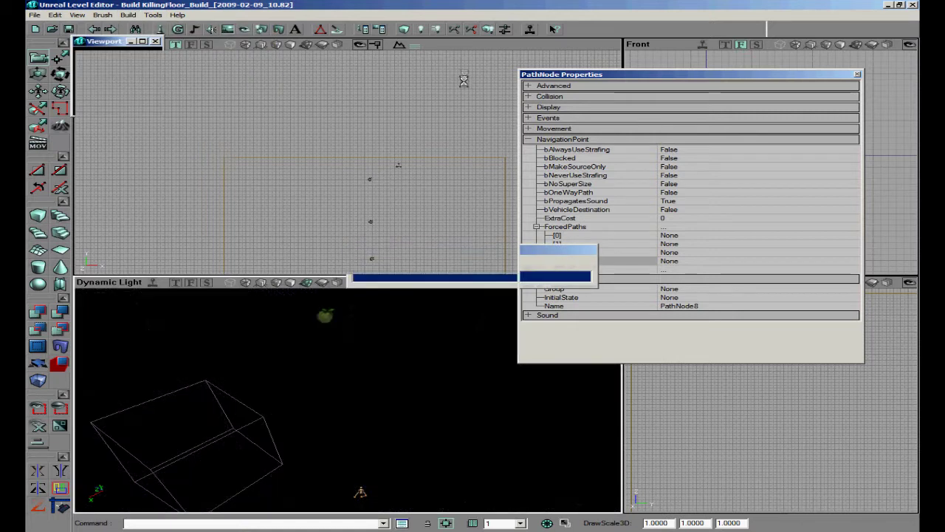
left_click(419, 31)
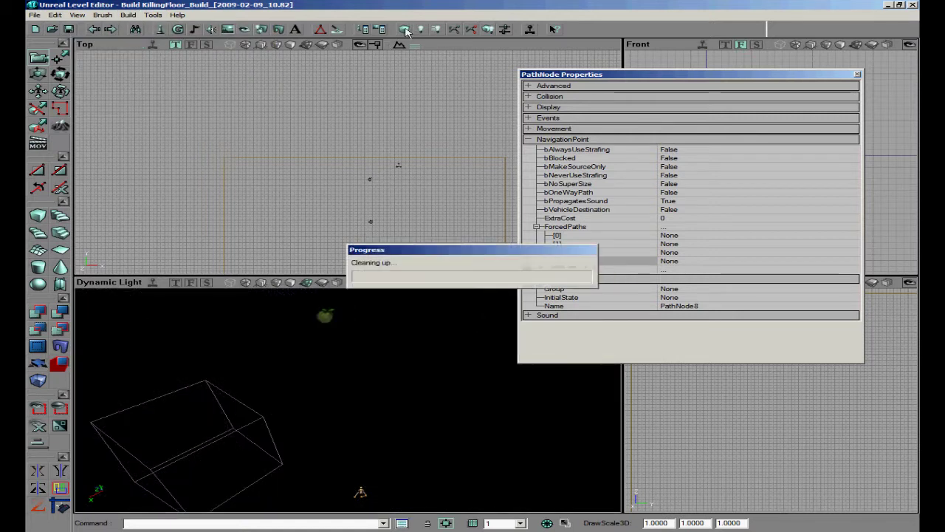
left_click(359, 491)
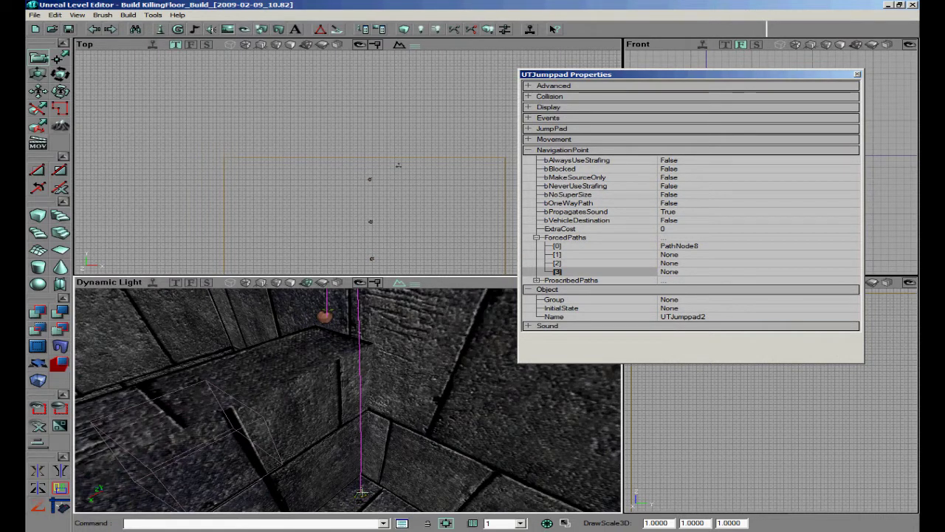
Collapse the navigation and object settings and set the corner jump pad's JumpZModifier to 3.
left_click(537, 237)
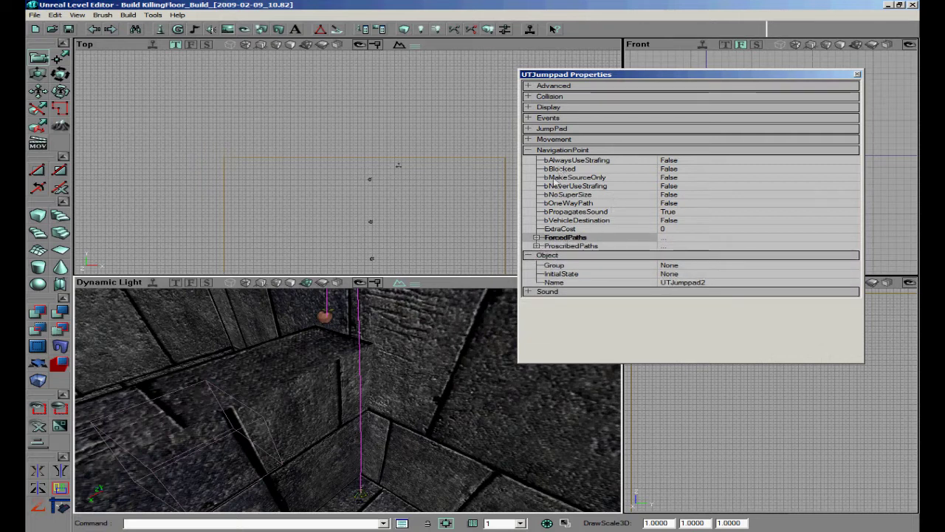
left_click(528, 150)
left_click(528, 161)
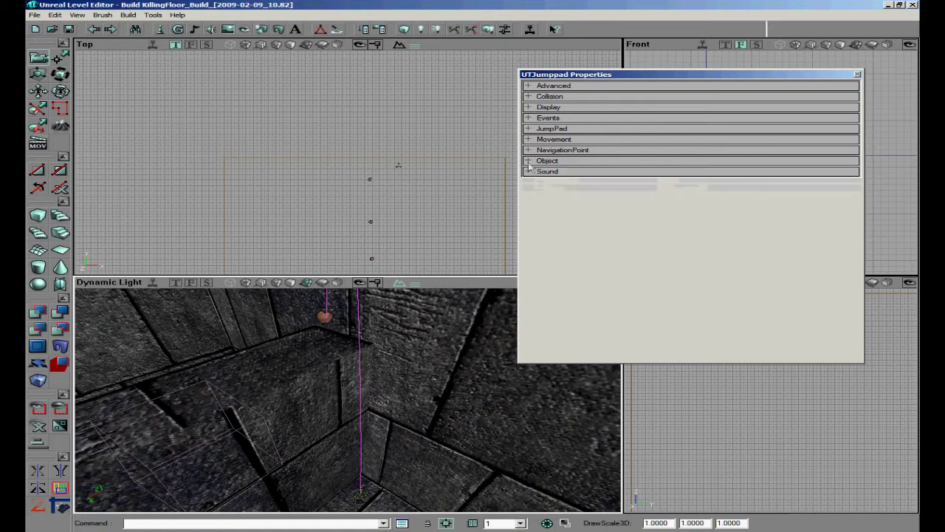
left_click(528, 149)
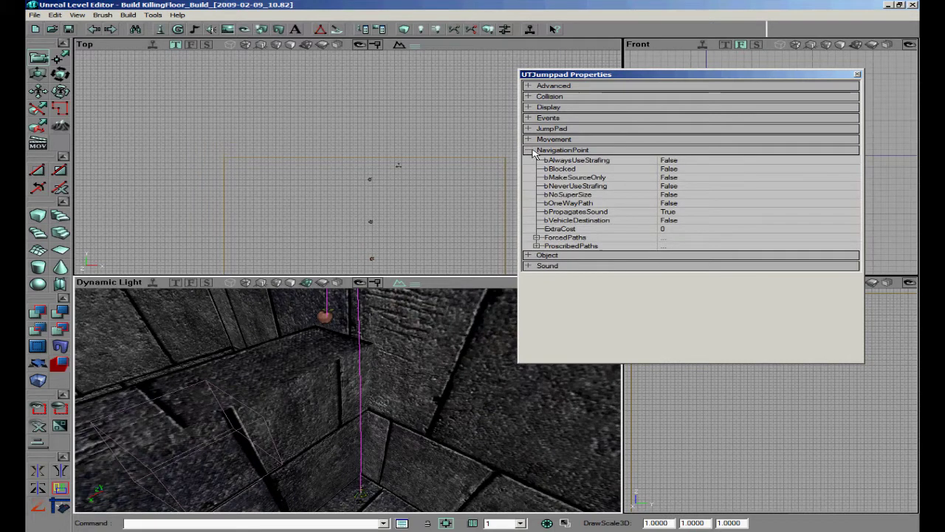
left_click(529, 150)
left_click(528, 139)
left_click(528, 139)
left_click(528, 128)
left_click(666, 147)
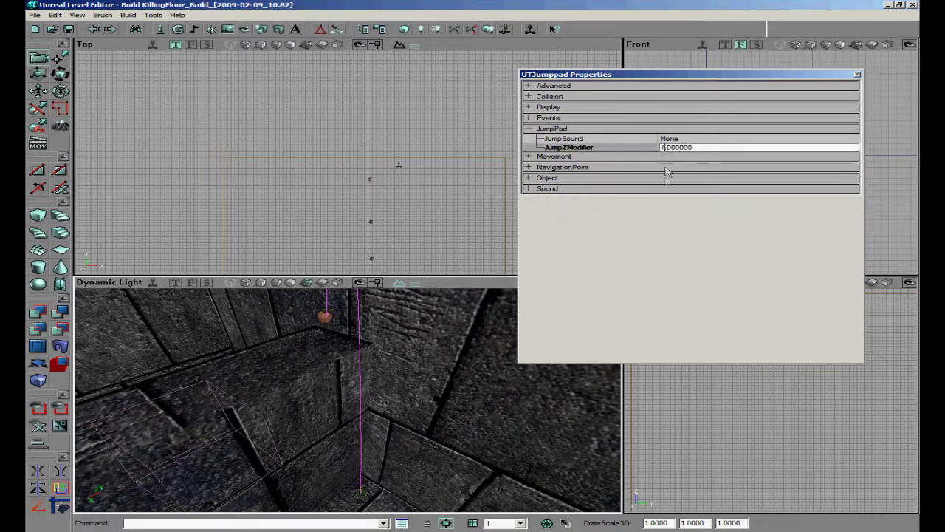
type("3")
Build the AI paths again and view the corner jump pad's arc up to the ledge.
right_click_drag(335, 422, 350, 396)
left_click_drag(349, 395, 348, 400)
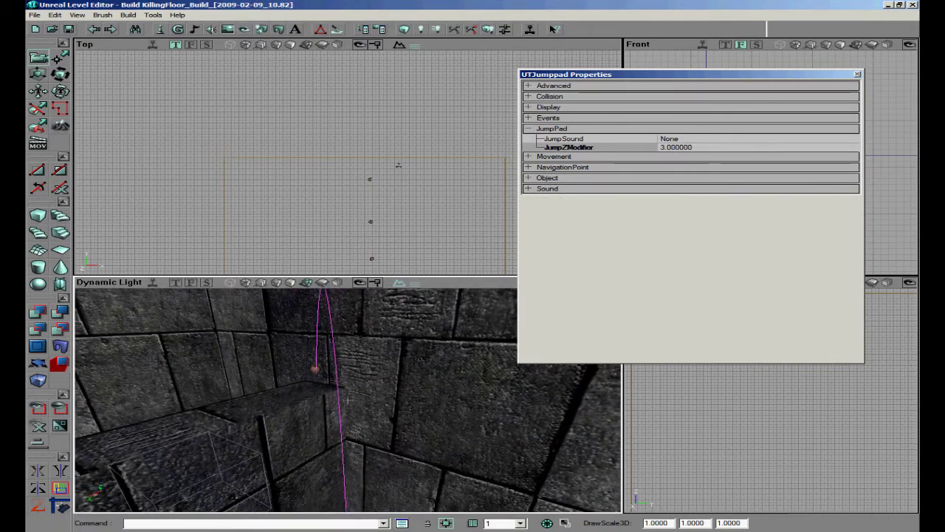
left_click(455, 34)
right_click_drag(346, 406, 345, 403)
left_click_drag(344, 404, 348, 394)
Set the corner jump pad's JumpZModifier to 0.4, rebuild the AI paths and check its arc to the ledge.
left_click(666, 149)
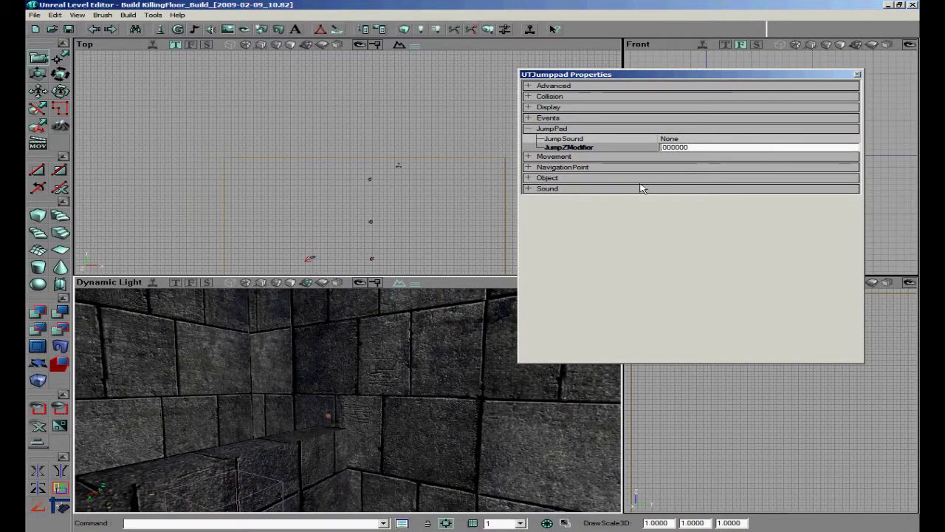
key("Delete")
type("4")
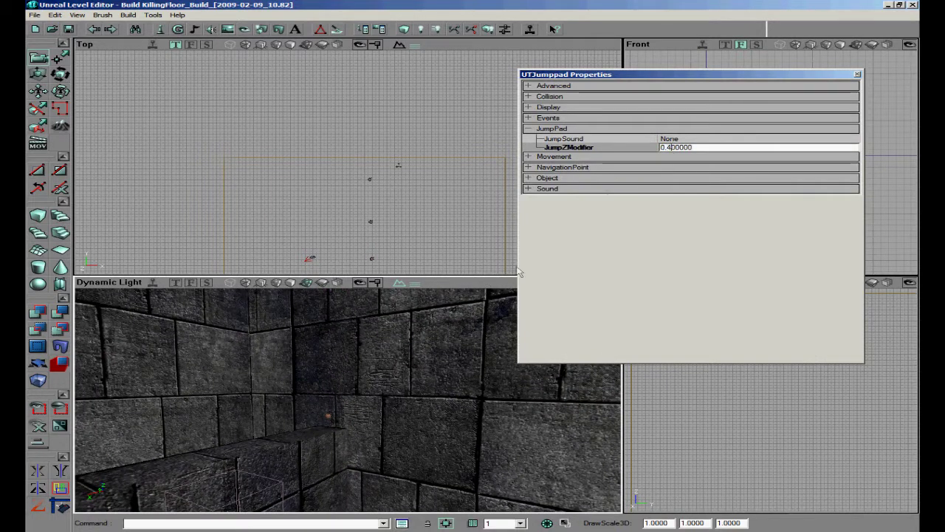
left_click(455, 28)
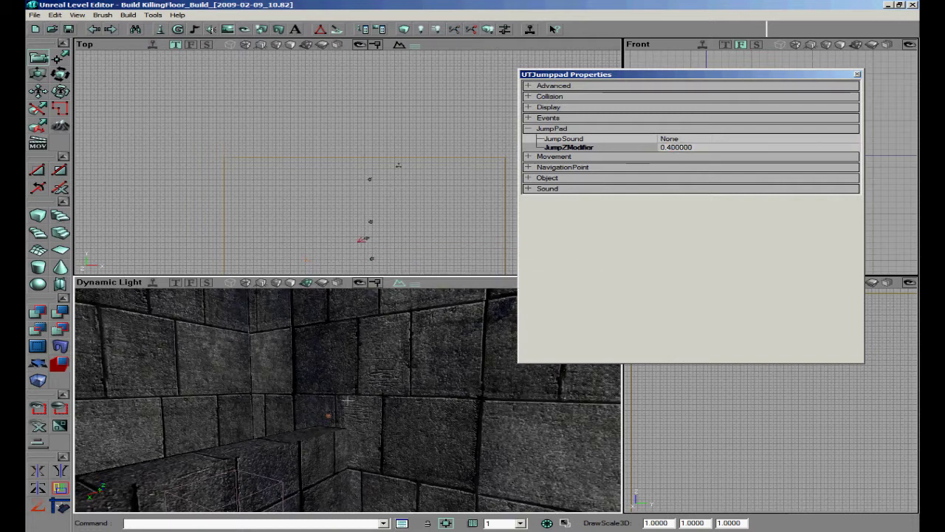
left_click_drag(347, 402, 347, 399)
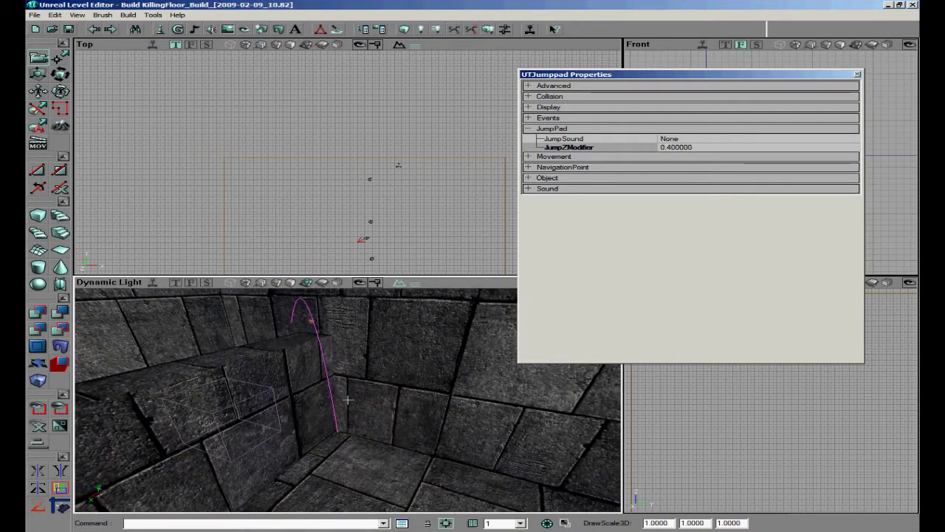
Set the corner jump pad's JumpZModifier to 1, rebuild the AI paths and check its arc to the ledge.
left_click(674, 147)
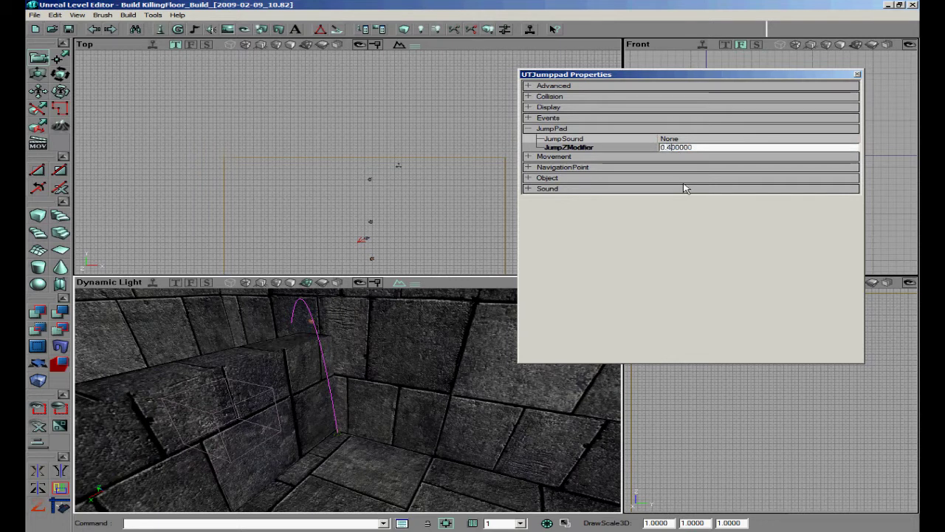
key("BackSpace")
type("0")
type("1")
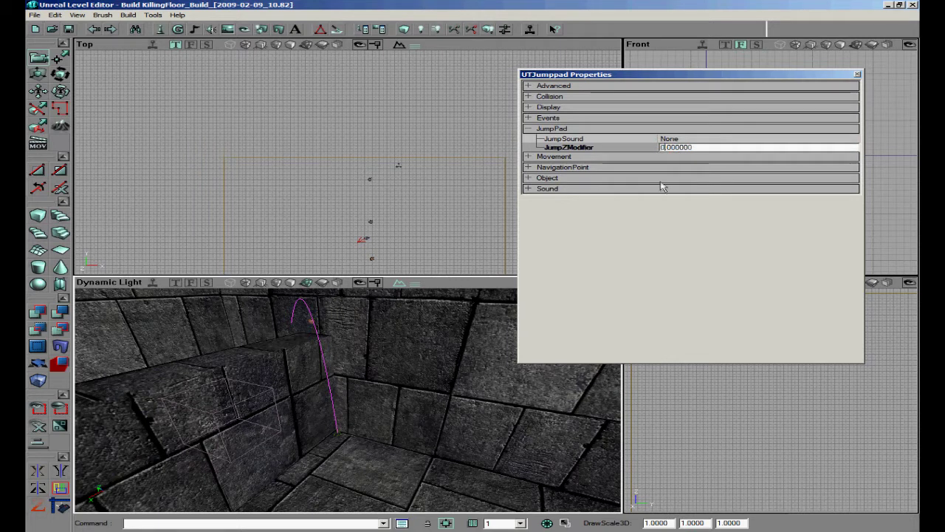
left_click(454, 30)
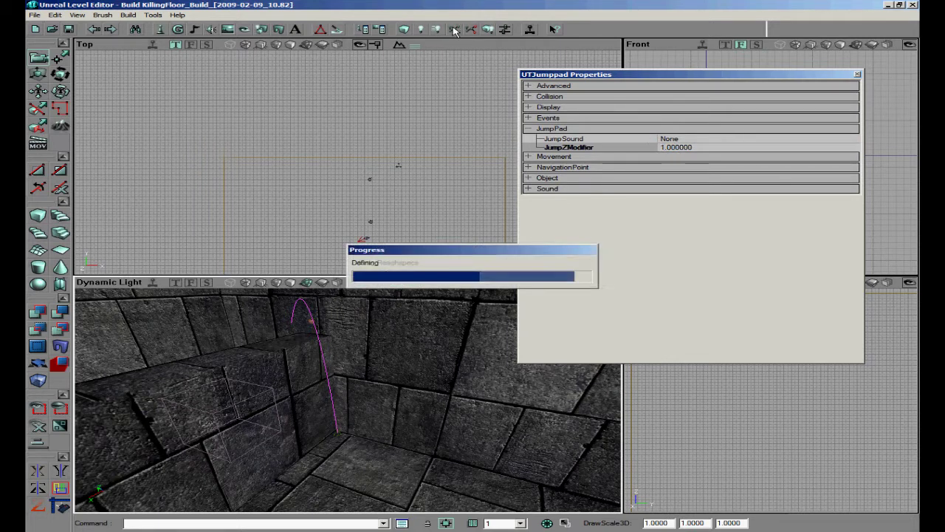
left_click(856, 74)
left_click_drag(348, 399, 245, 388)
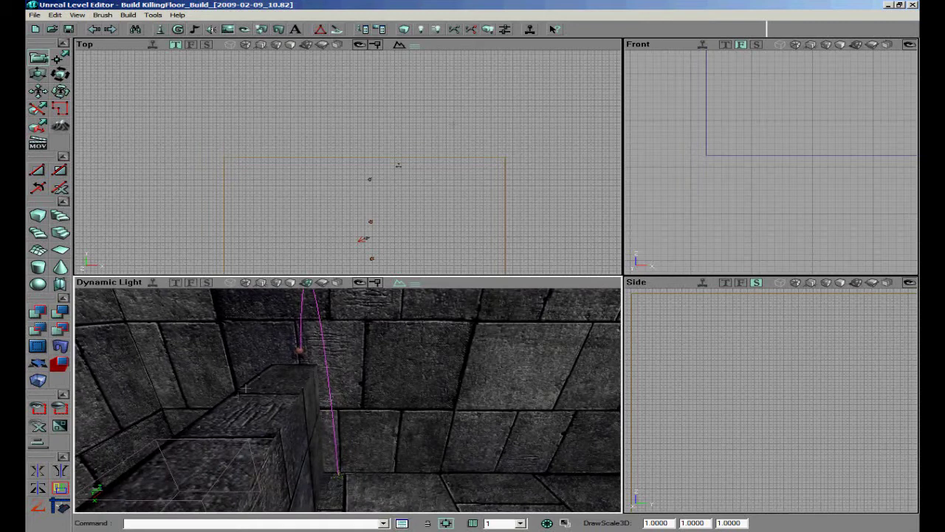
Add two lights to the room's ceiling, spaced apart from each other.
left_click_drag(408, 176, 475, 103)
scroll(347, 165, "up", 3)
left_click_drag(350, 162, 359, 129)
right_click_drag(290, 403, 334, 379)
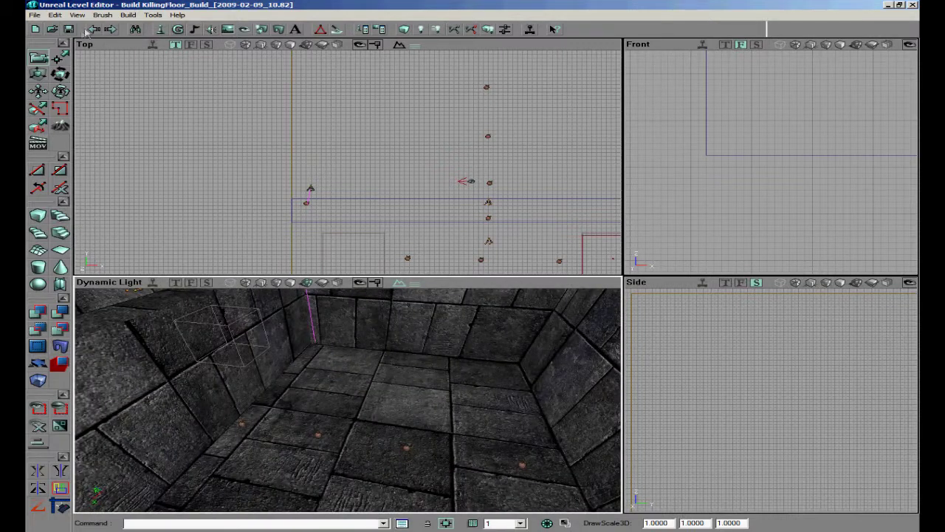
left_click(34, 15)
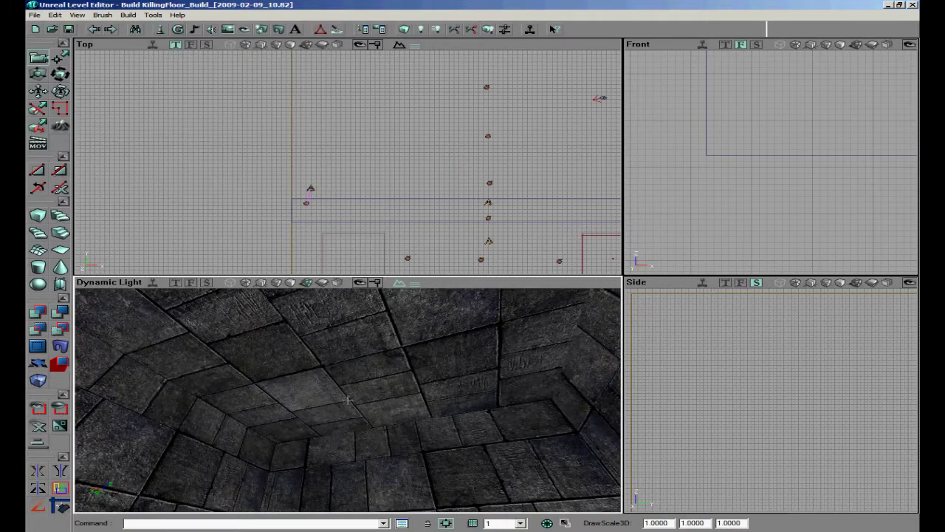
right_click(361, 348)
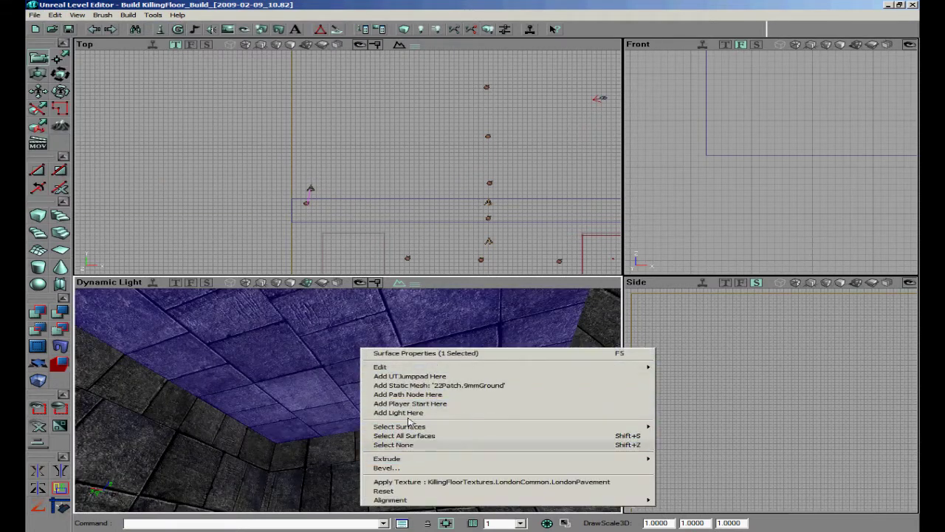
left_click(411, 394)
right_click(209, 380)
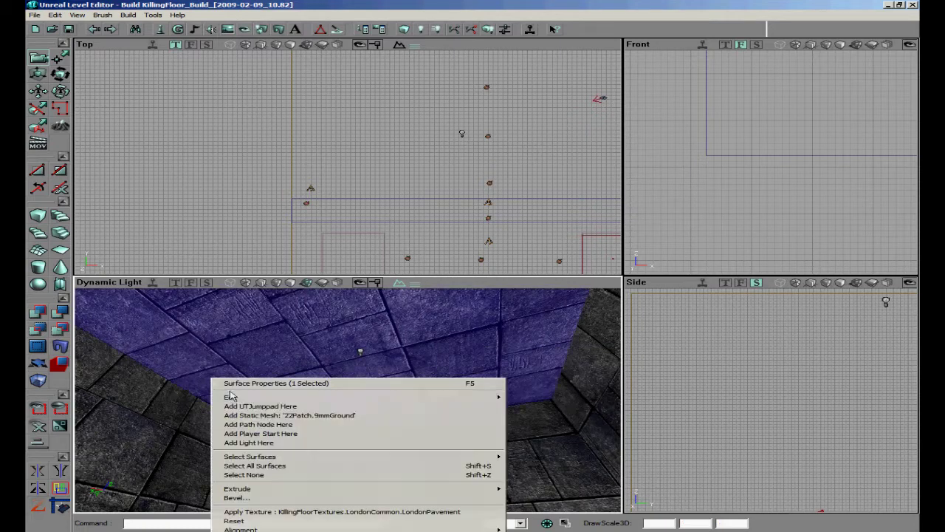
left_click(258, 441)
Set the first ceiling light's LightRadius to 128 in its lighting properties.
left_click(359, 350)
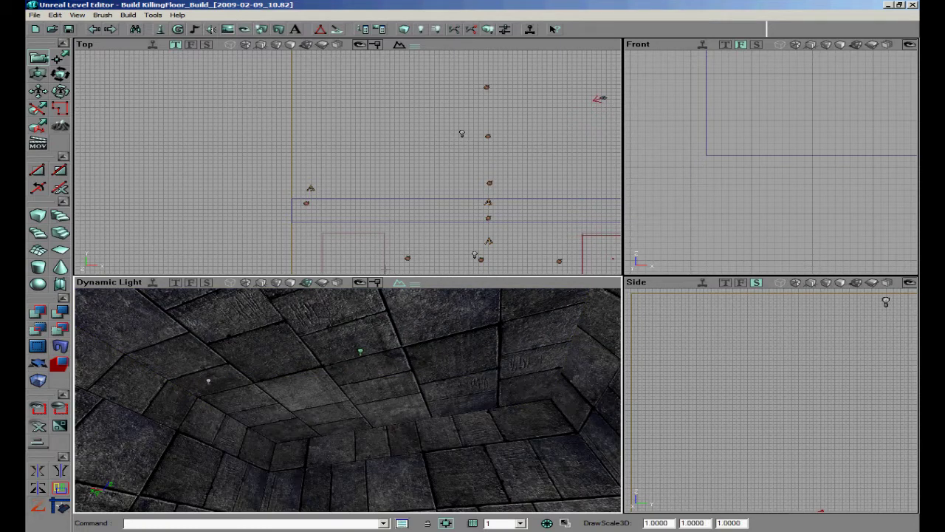
left_click_drag(384, 126, 390, 129, "ctrl+shift")
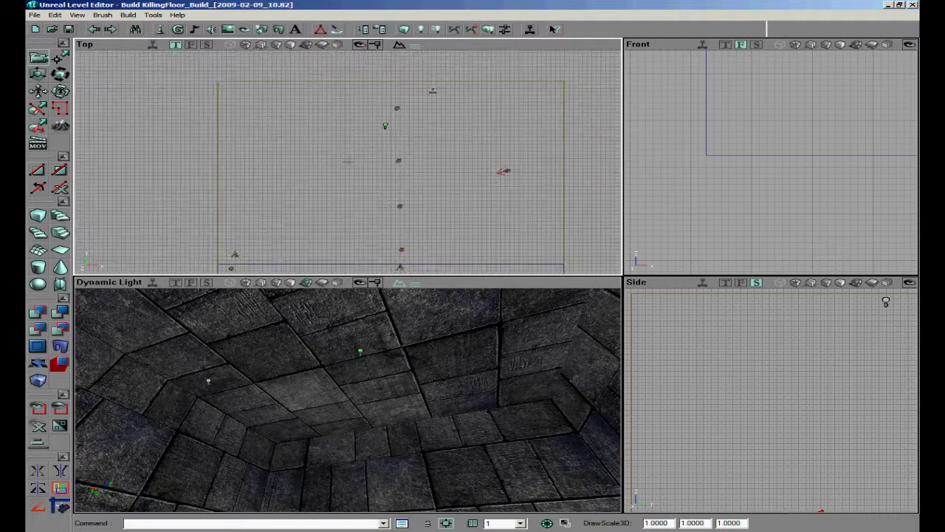
right_click_drag(430, 319, 430, 338)
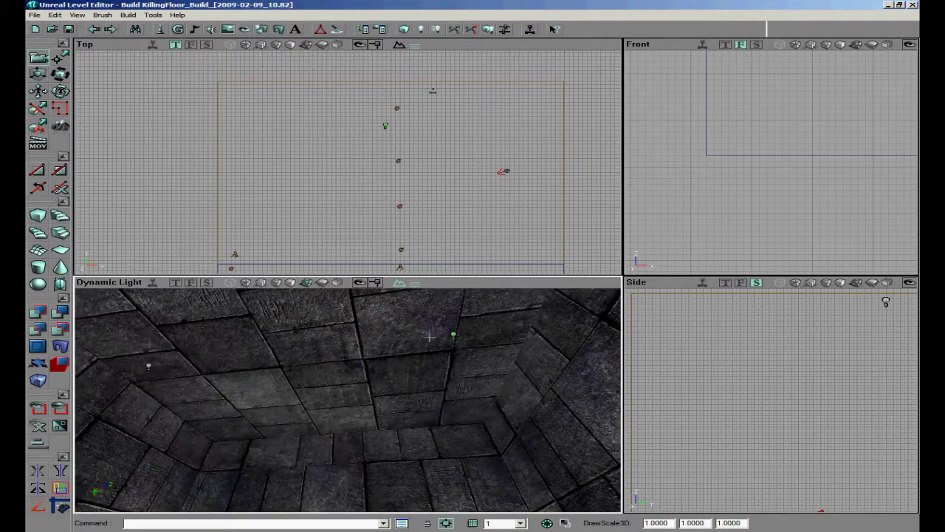
right_click(453, 334)
left_click(527, 117)
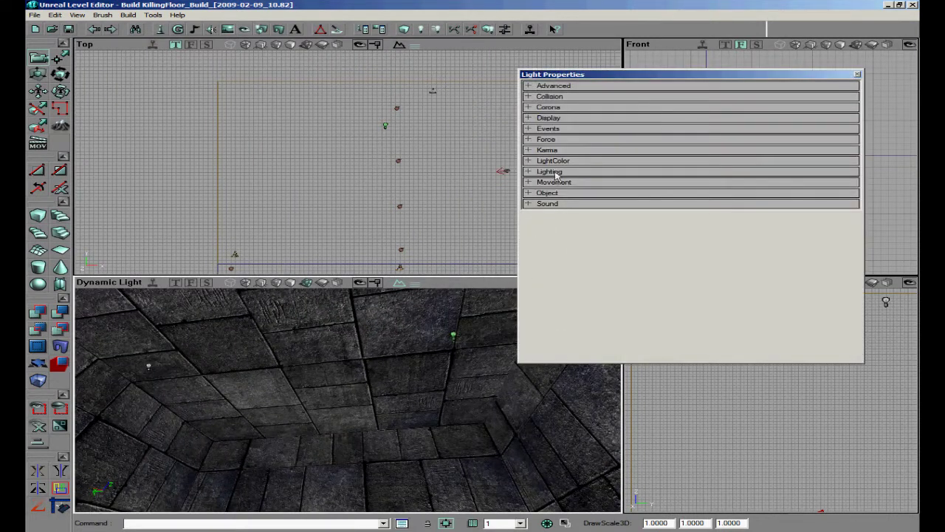
left_click(535, 173)
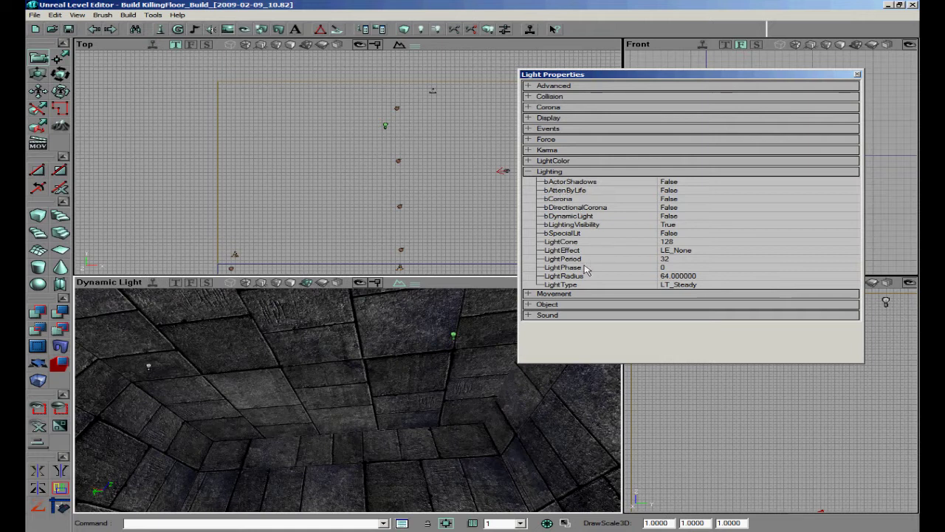
left_click(663, 278)
left_click(667, 278)
key("BackSpace")
key("BackSpace")
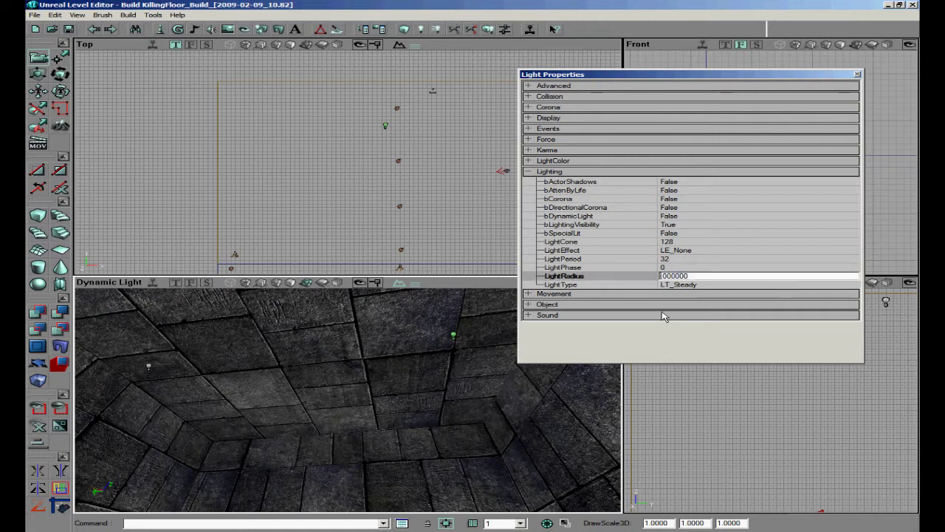
Set the second ceiling light's LightRadius to 128, close its properties and rebuild the lighting.
right_click_drag(149, 364, 147, 330)
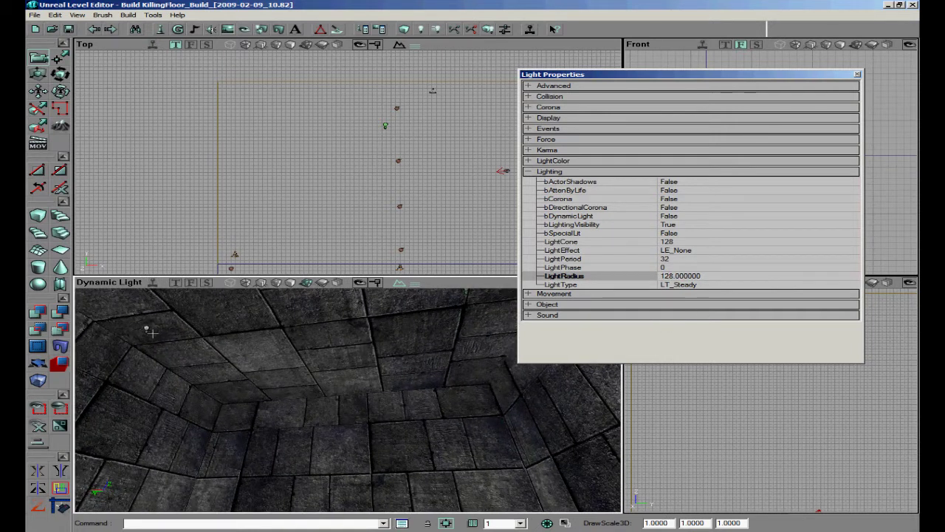
left_click(721, 279)
type("128")
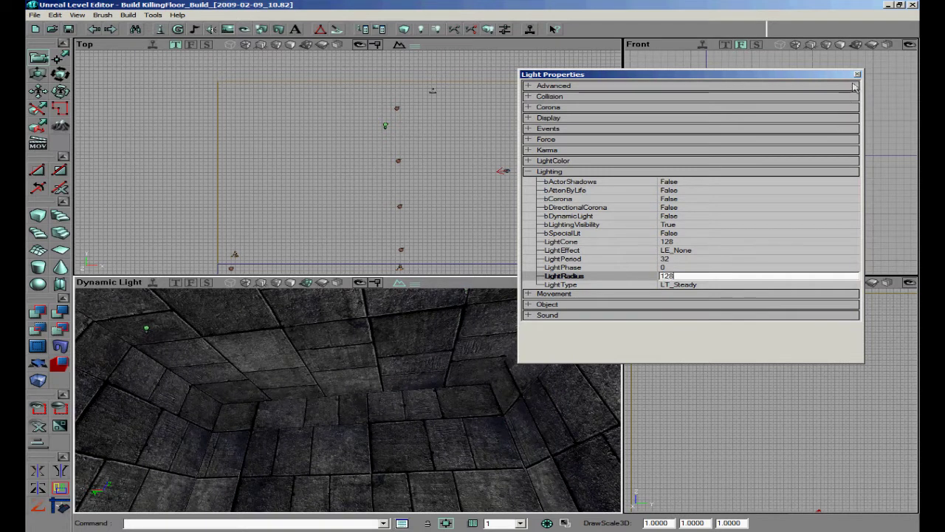
left_click(857, 74)
left_click(420, 29)
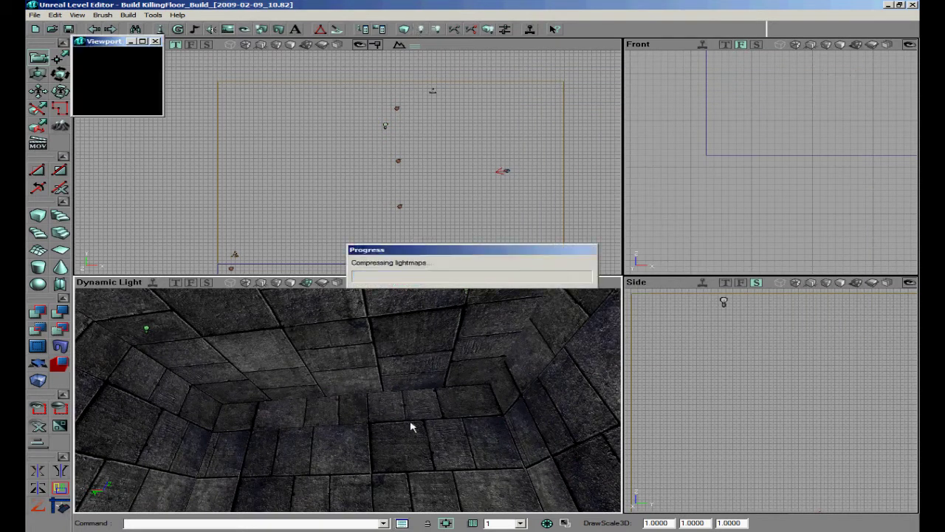
mouse_move(412, 426)
left_mouse_down()
mouse_move(347, 392)
mouse_move(331, 431)
mouse_move(344, 397)
mouse_move(391, 409)
left_mouse_up()
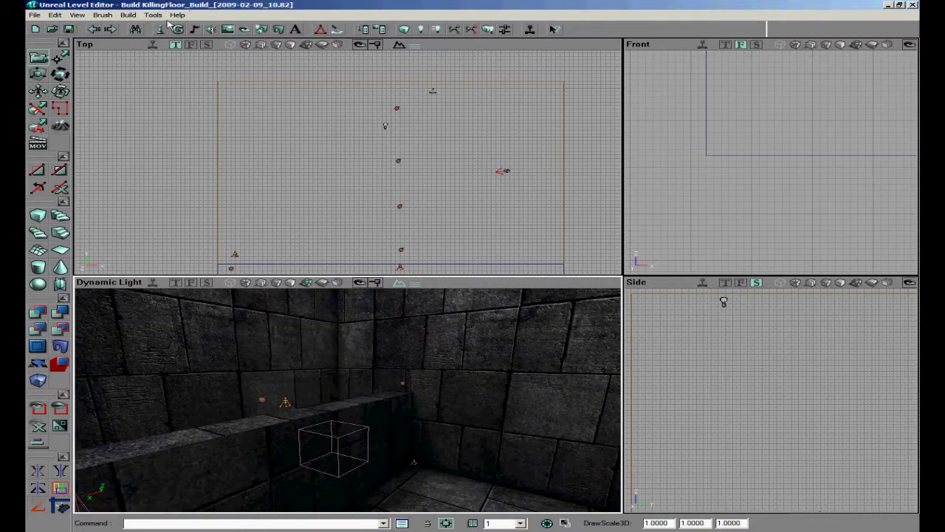
Run a full build of the map's geometry, lighting and AI paths.
left_click(128, 15)
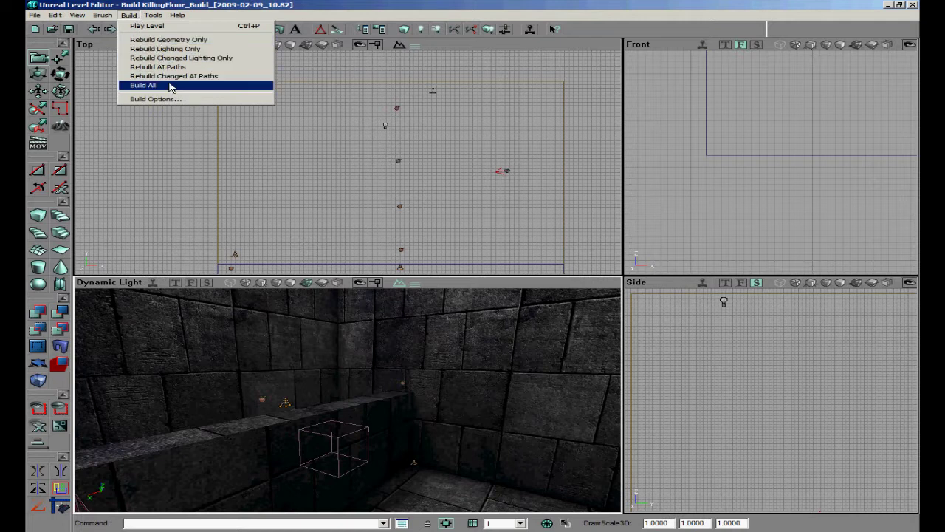
left_click(170, 86)
left_click(34, 15)
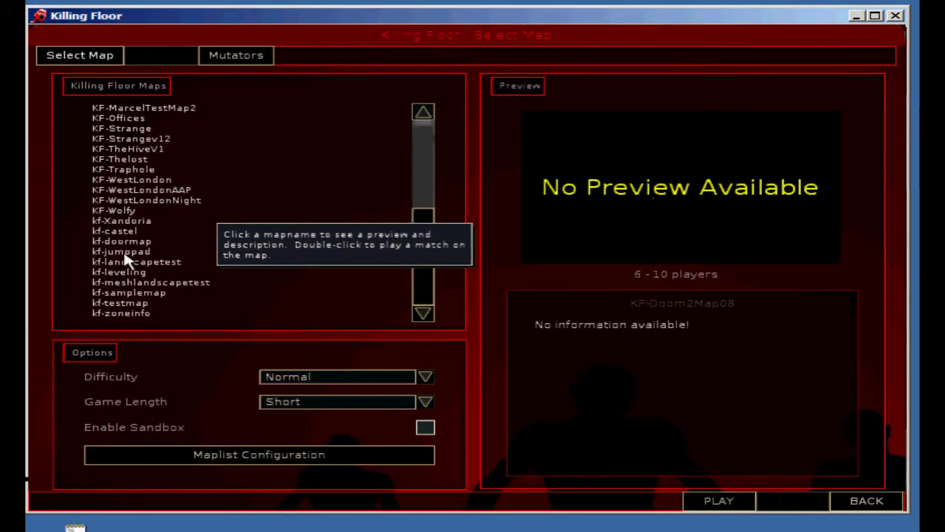
Switch to Killing Floor, start a match on the kf-jumppad map and watch how the zombies cross the wall.
left_click(121, 251)
left_click(715, 503)
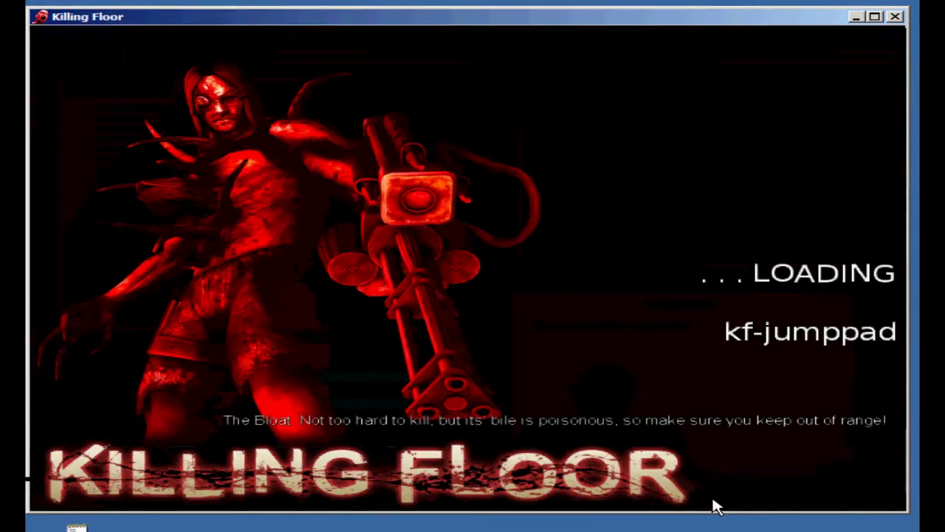
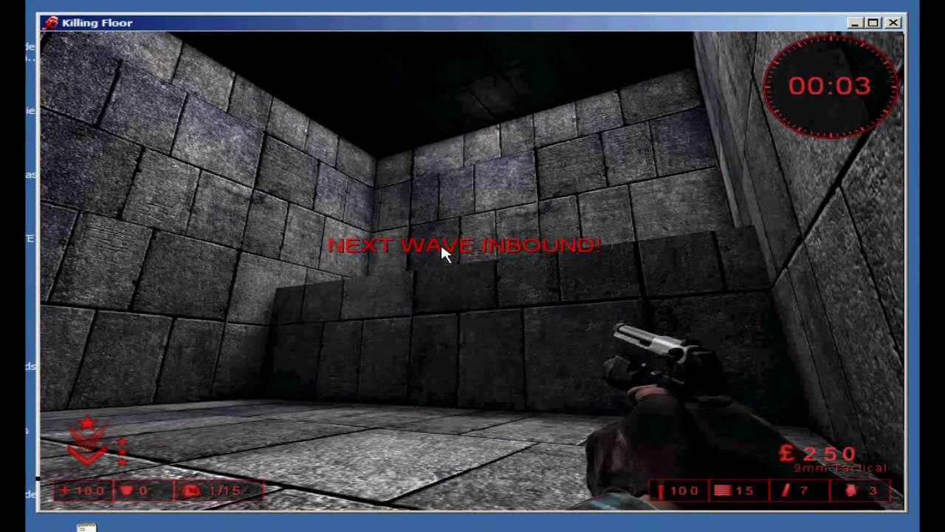
key("d")
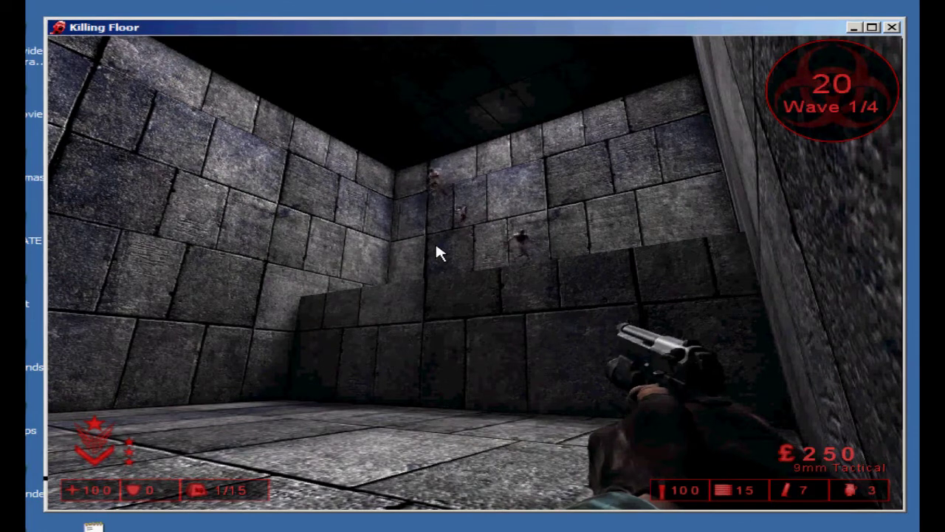
key("w")
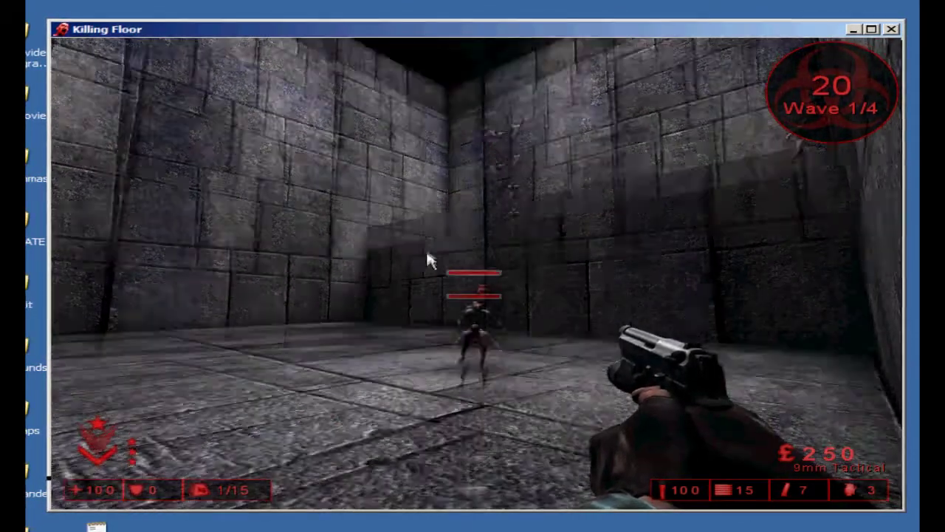
right_click(426, 259)
right_click(427, 265)
left_click(426, 266)
left_click(427, 266)
left_click(426, 266)
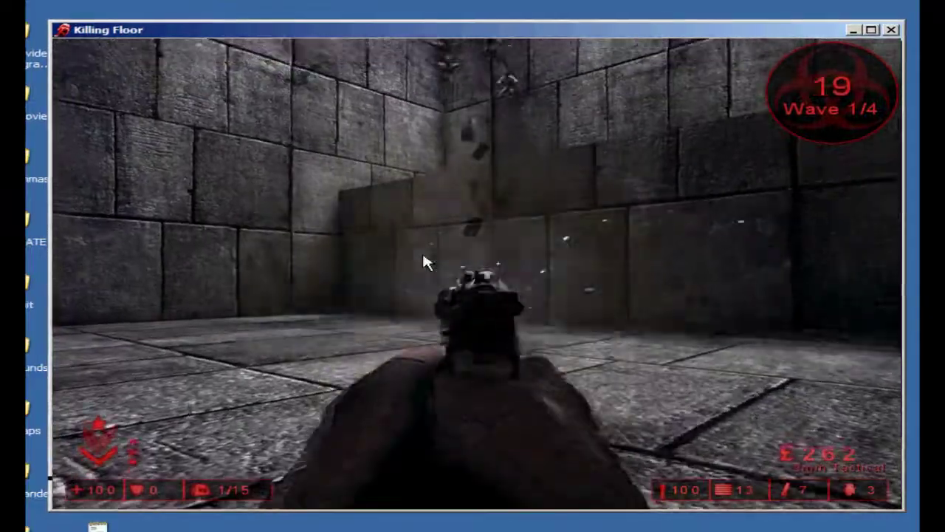
right_click(424, 267)
right_click(423, 260)
left_click(421, 258)
left_click(419, 259)
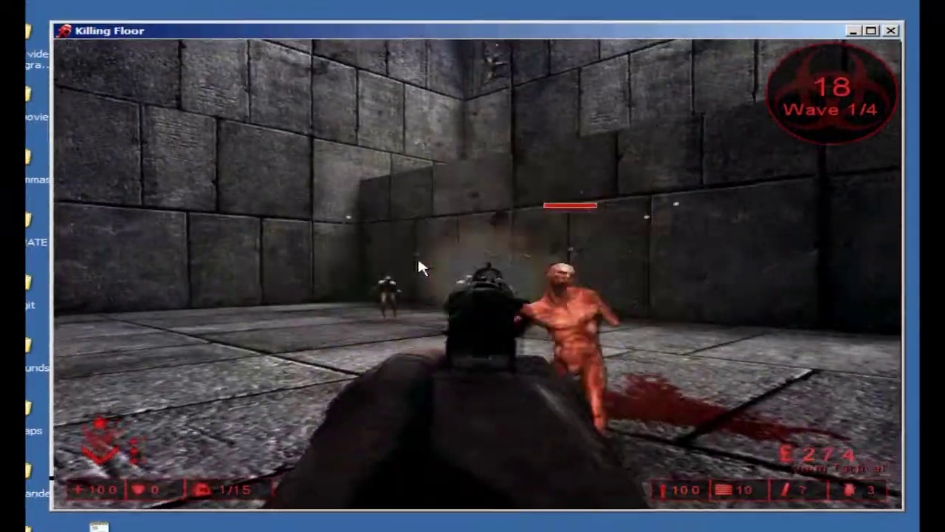
left_click(421, 259)
left_click(428, 259)
left_click(446, 260)
left_click(453, 261)
left_click(502, 285)
left_click(495, 285)
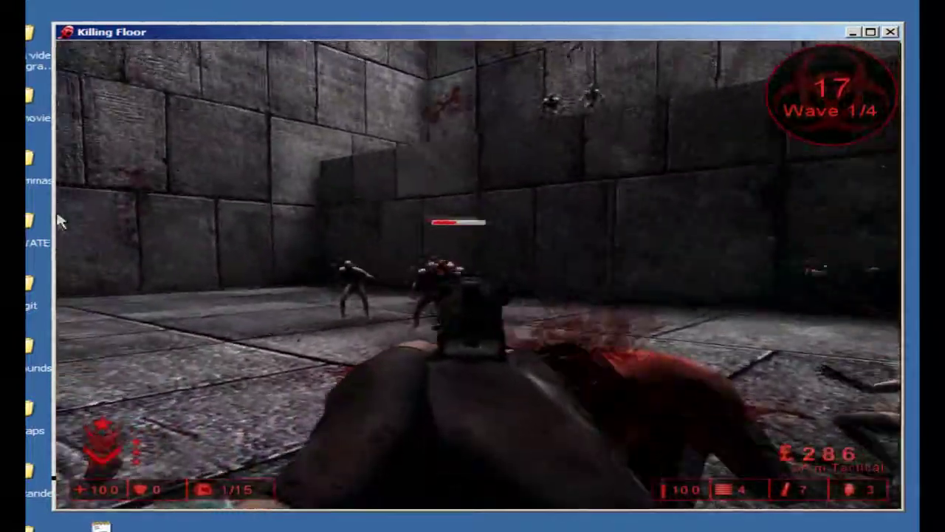
left_click(57, 212)
left_click(58, 211)
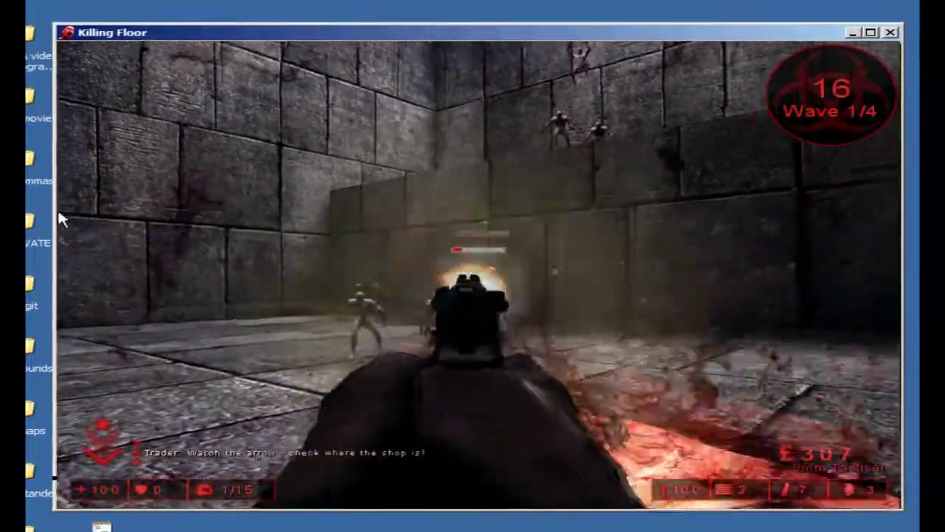
left_click(63, 219)
left_click(65, 222)
key("r")
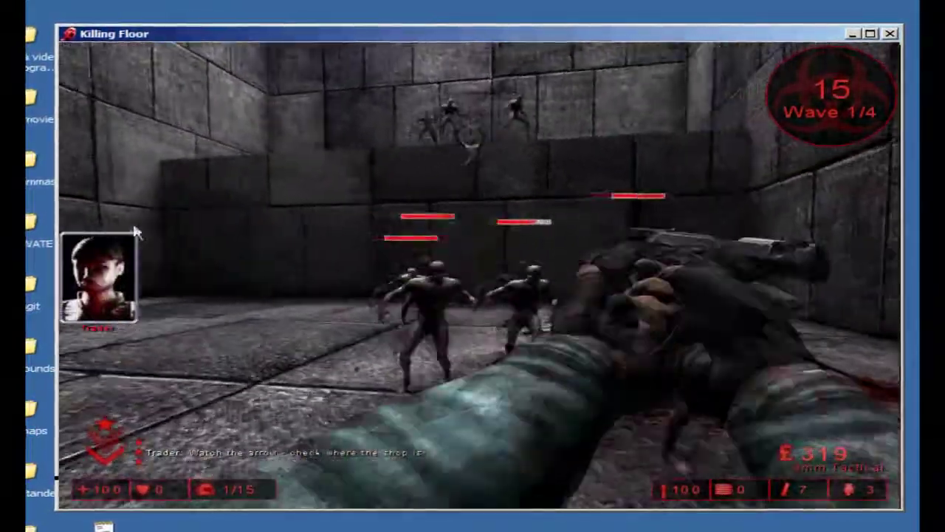
left_click(265, 225)
left_click(295, 230)
left_click(335, 240)
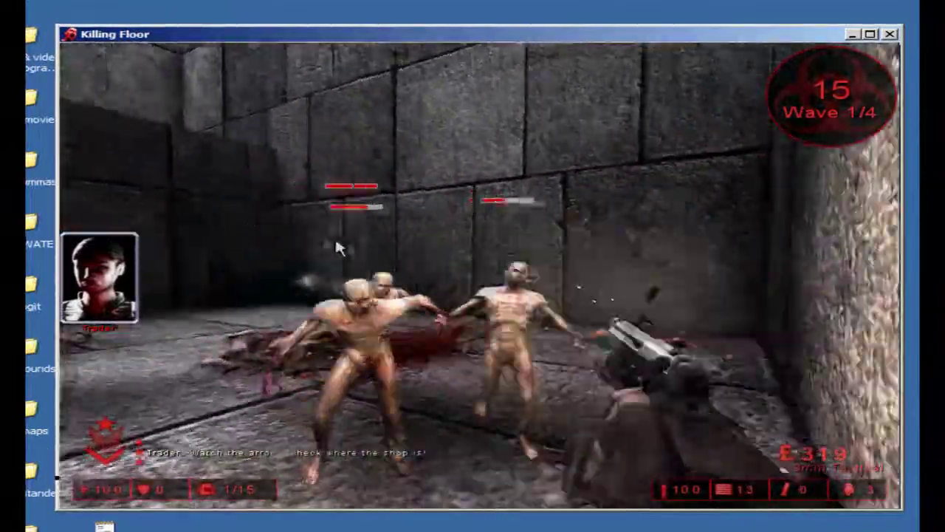
left_click(338, 248)
left_click(343, 254)
left_click(347, 264)
left_click(351, 274)
left_click(346, 273)
left_click(332, 288)
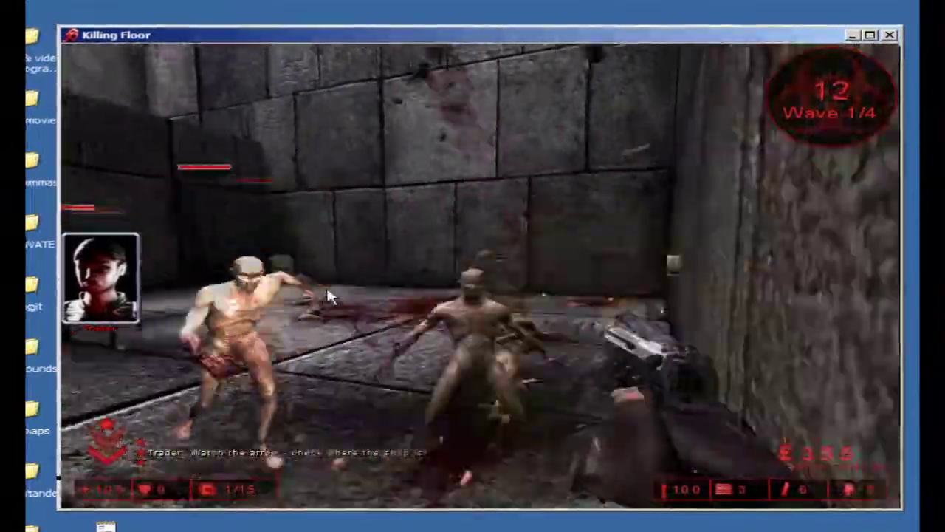
Move through the kf-jumppad room with the knife, climb onto the dividing wall and switch back to the 9mm Tactical.
key("w")
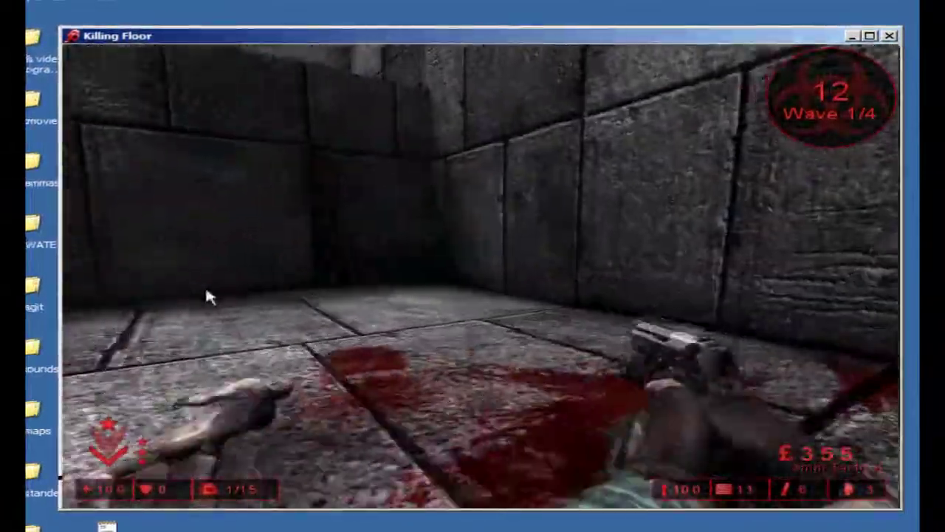
key("1")
key("w")
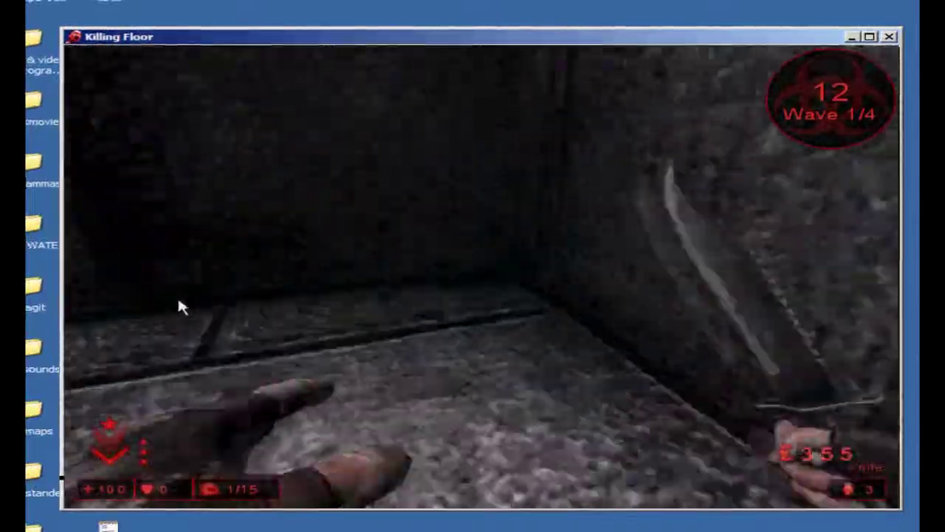
key("w")
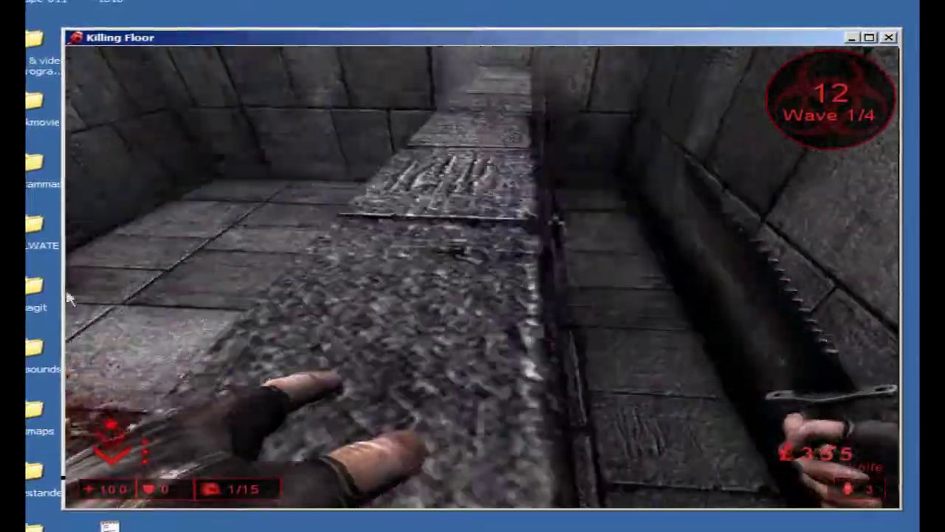
left_click(69, 284)
key("2")
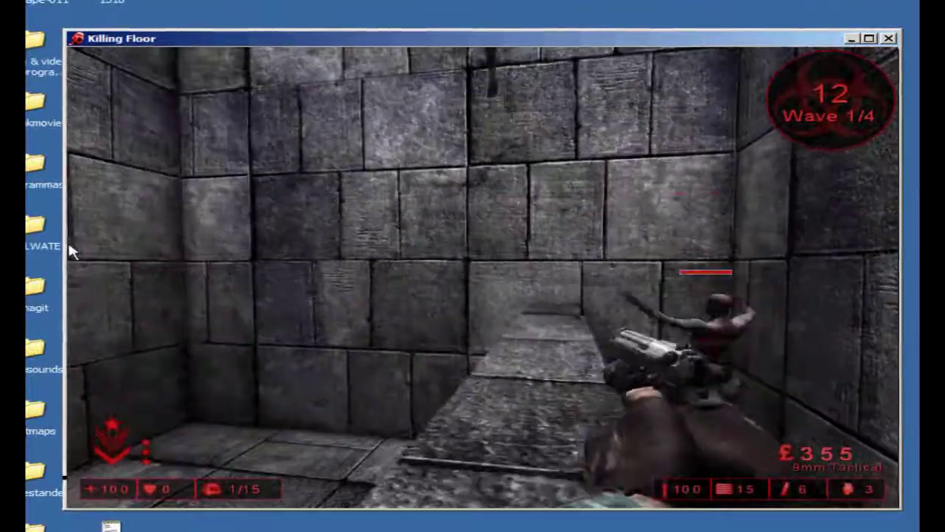
Fight off the zombies jumping over the wall, reloading the pistol, to test the jumppads in-game.
left_click(82, 251)
left_click(82, 251)
left_click(81, 288)
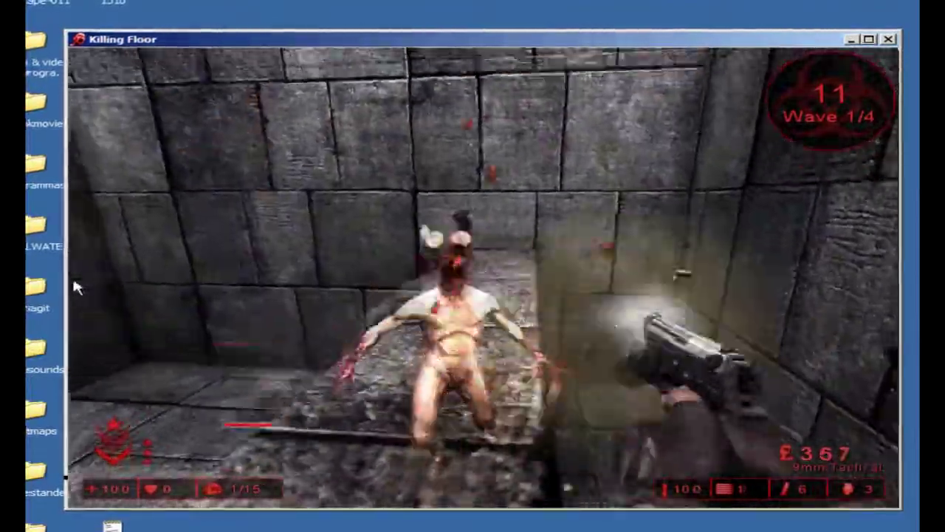
left_click(74, 288)
left_click(74, 291)
left_click(140, 276)
left_click(128, 281)
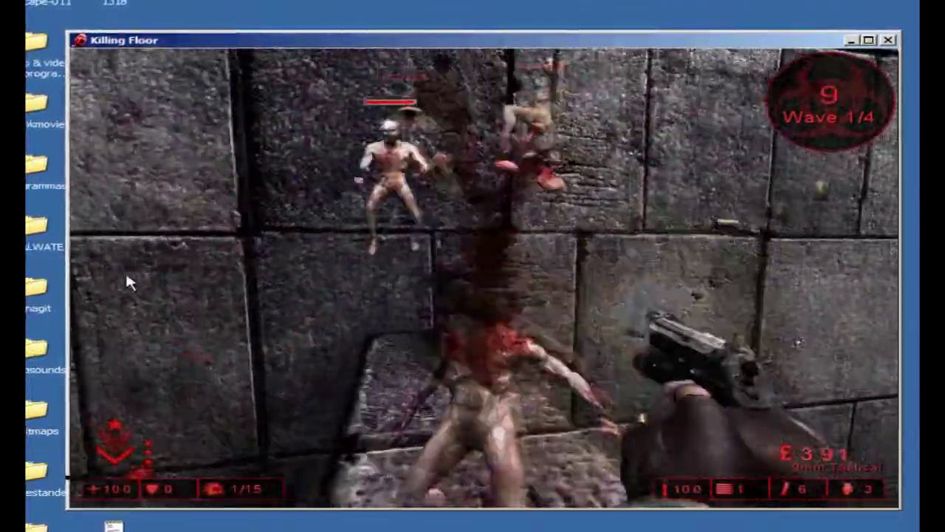
key("r")
left_click(131, 284)
left_click(133, 285)
left_click(147, 308)
key("r")
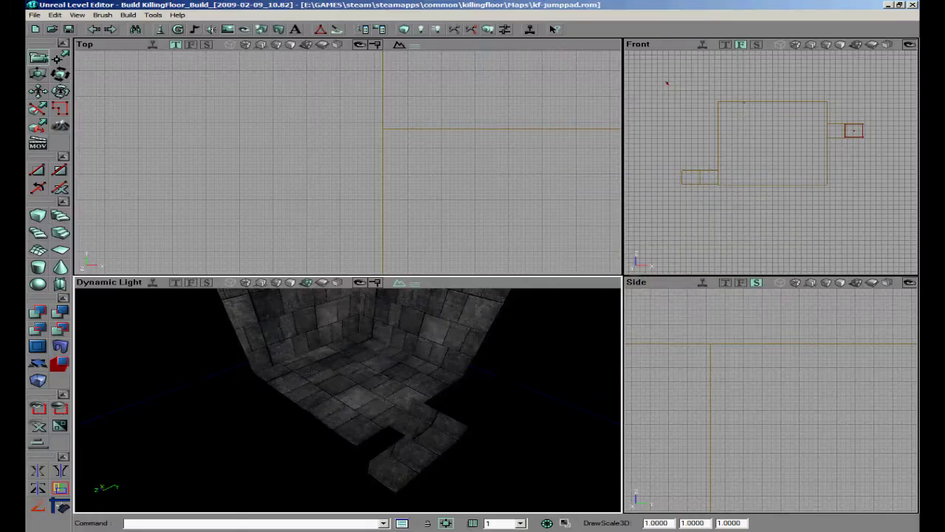
In the Unreal Level Editor, move the builder brush in the Top view over to the lower side corridor.
mouse_move(347, 400)
right_mouse_down()
mouse_move(347, 369)
mouse_move(347, 401)
right_mouse_up()
left_click_drag(347, 401, 347, 406)
mouse_move(347, 406)
right_mouse_down()
mouse_move(534, 418)
mouse_move(348, 401)
right_mouse_up()
left_click_drag(347, 400, 419, 422)
left_click_drag(374, 178, 351, 160)
left_click_drag(492, 235, 347, 162, "shift")
scroll(359, 182, "up", 5)
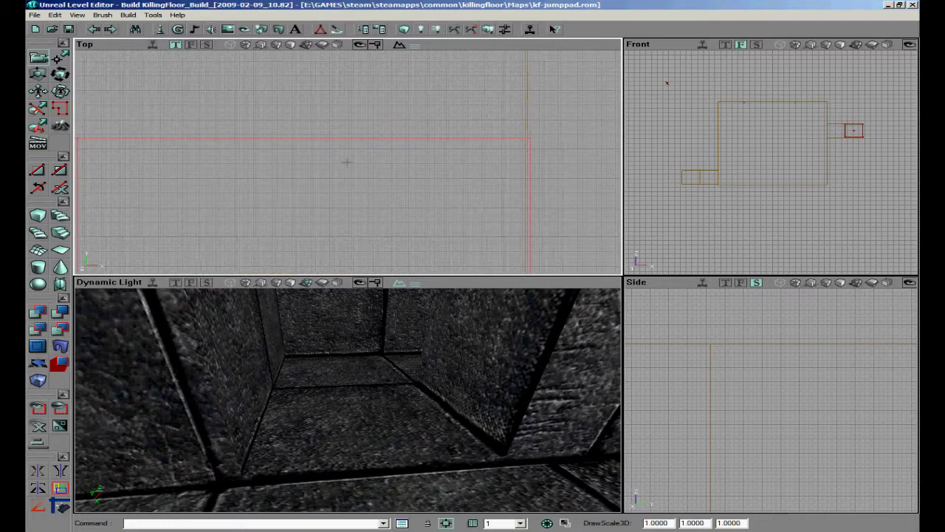
Lower the builder brush in the Front view and align it with the lower corridor where it opens into the room.
left_click_drag(511, 400, 347, 399)
right_click_drag(347, 399, 347, 399)
mouse_move(668, 134)
left_mouse_down("ctrl")
mouse_move(523, 134)
mouse_move(897, 148)
mouse_move(896, 114)
left_mouse_up("ctrl")
scroll(716, 132, "up", 5)
scroll(771, 161, "up", 5)
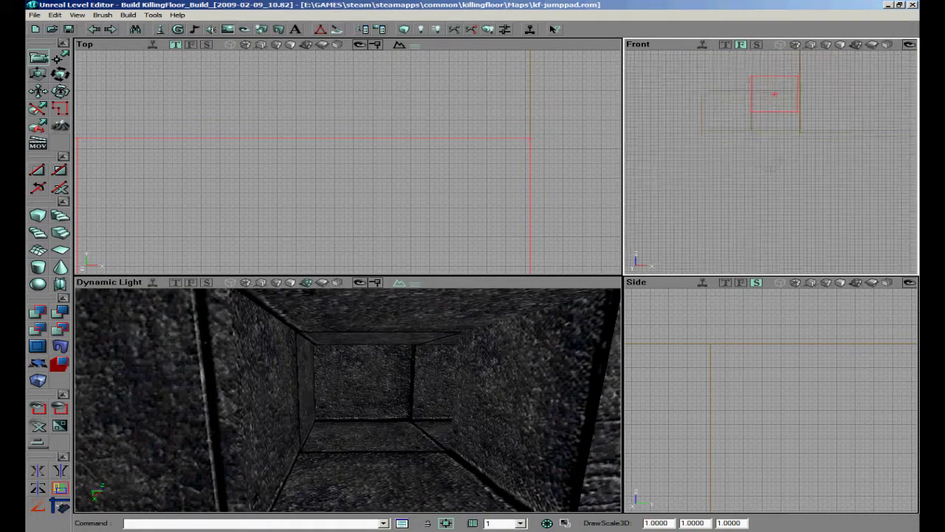
scroll(771, 161, "up", 2)
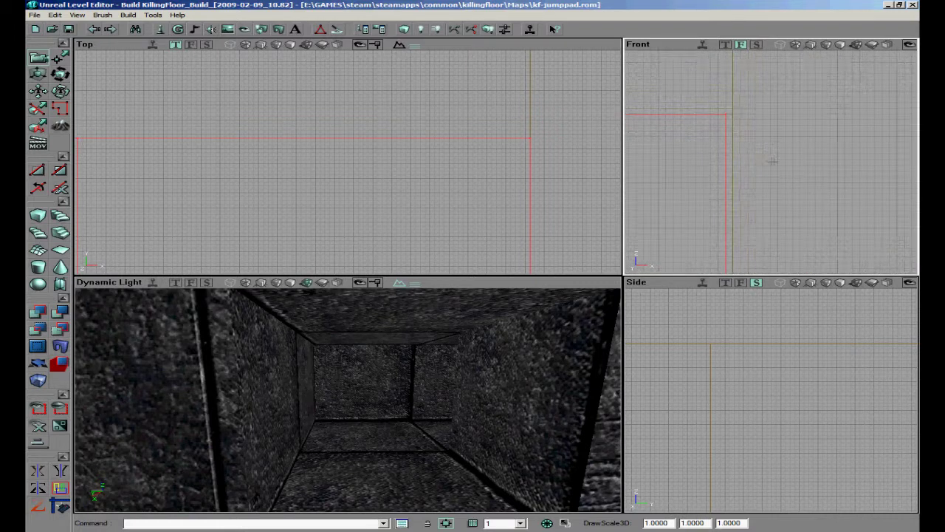
right_click_drag(150, 442, 156, 442)
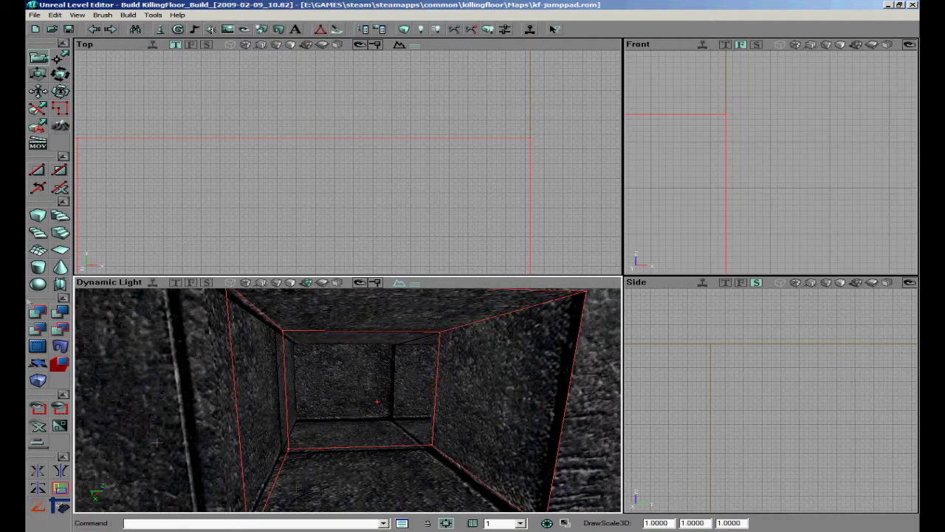
Build a cube brush with width 190 and breadth 4, and move it to the mouth of the corridor.
right_click(38, 215)
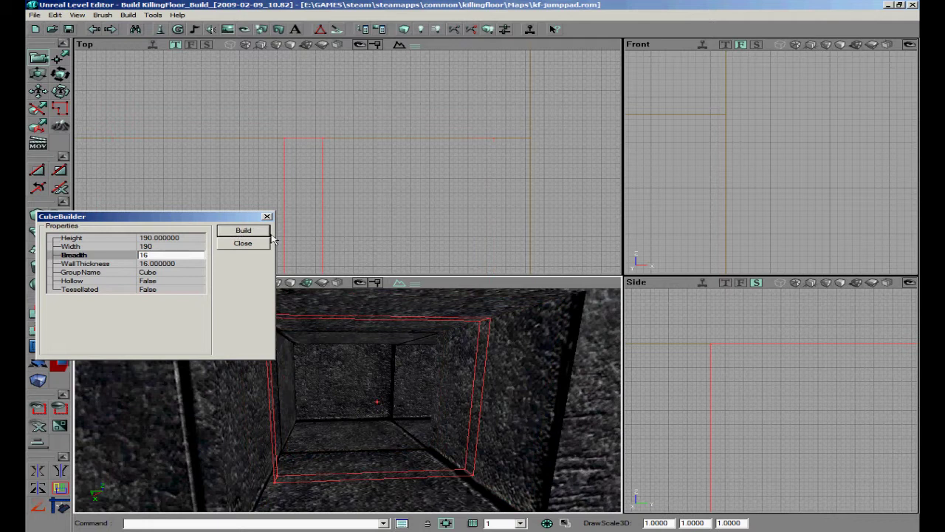
mouse_move(388, 167)
left_mouse_down()
mouse_move(348, 163)
mouse_move(371, 169)
left_mouse_up()
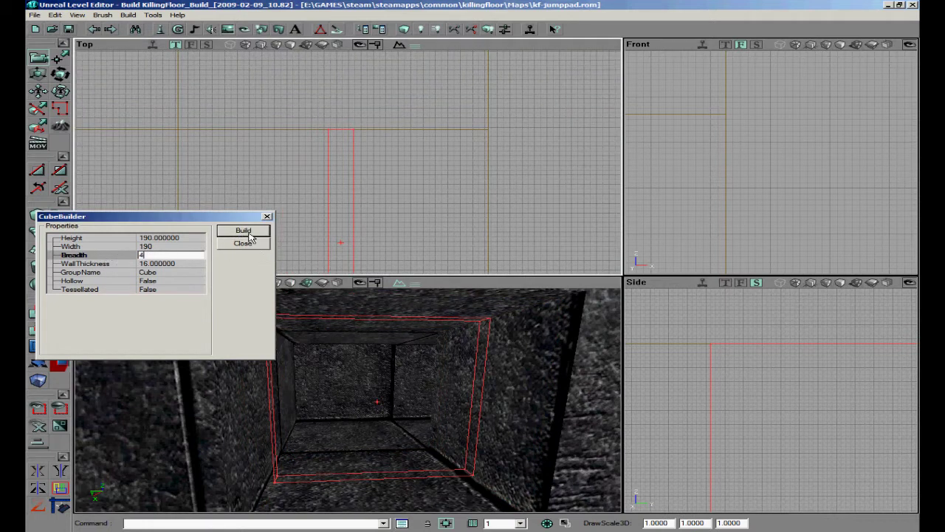
left_click_drag(362, 162, 443, 161, "ctrl+shift")
left_click_drag(350, 162, 358, 186)
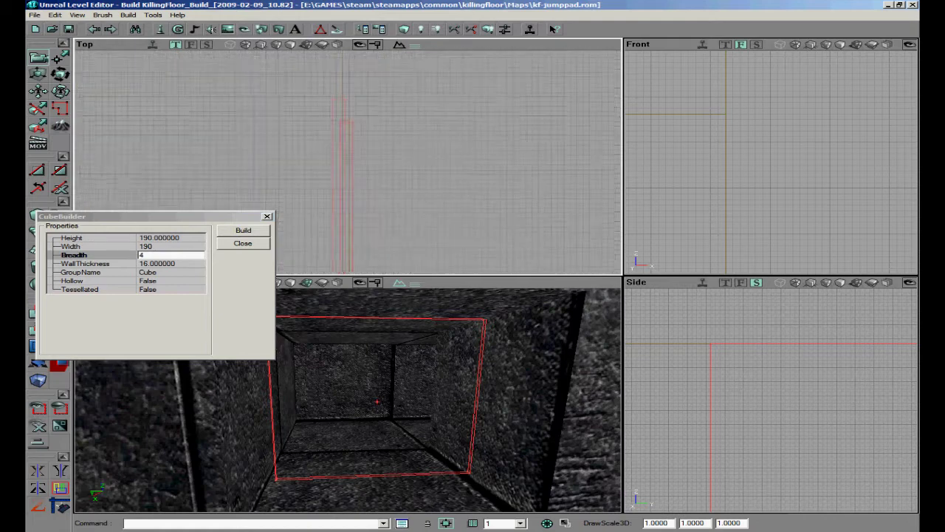
Rebuild the thin cube brush with height and width 200, fit it exactly over the corridor opening and close the cube settings.
mouse_move(408, 446)
left_mouse_down()
mouse_move(350, 399)
mouse_move(375, 386)
left_mouse_up()
right_click_drag(375, 386, 347, 400)
left_click_drag(347, 400, 347, 400)
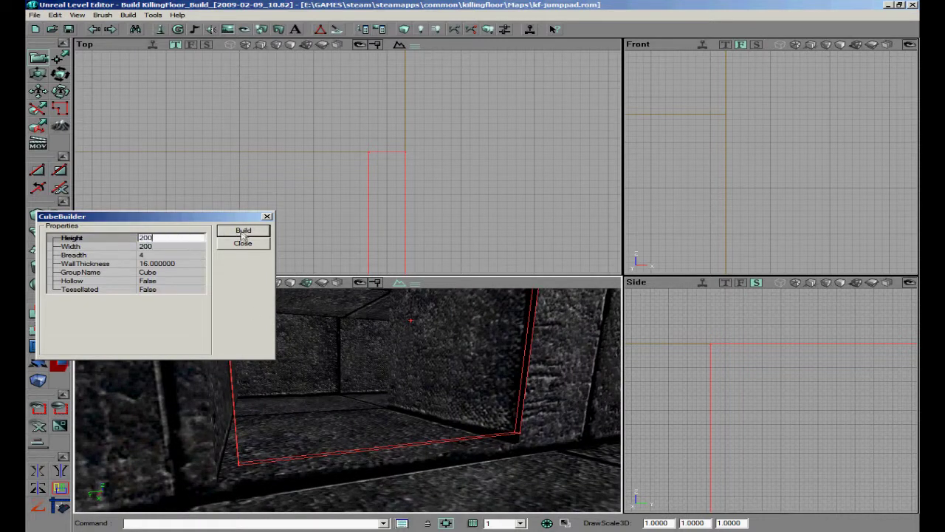
left_click_drag(347, 399, 347, 399)
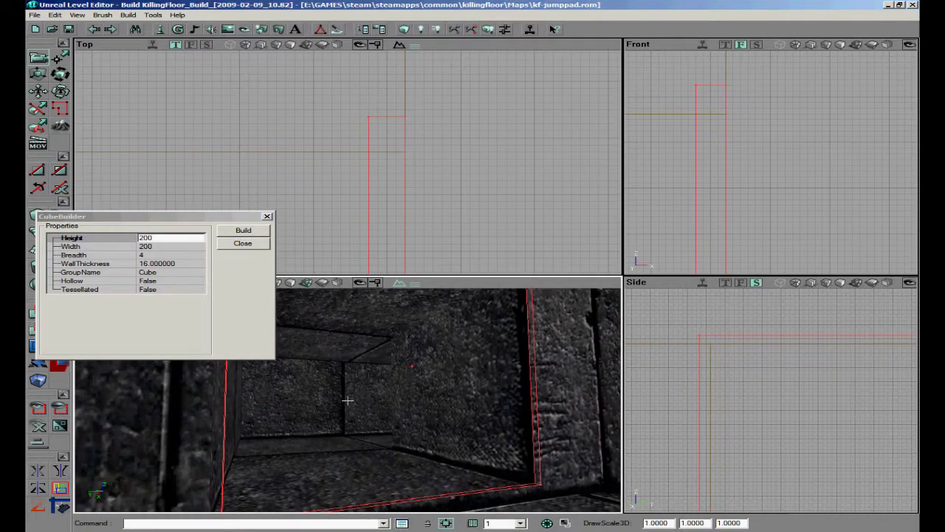
left_click_drag(770, 160, 770, 161)
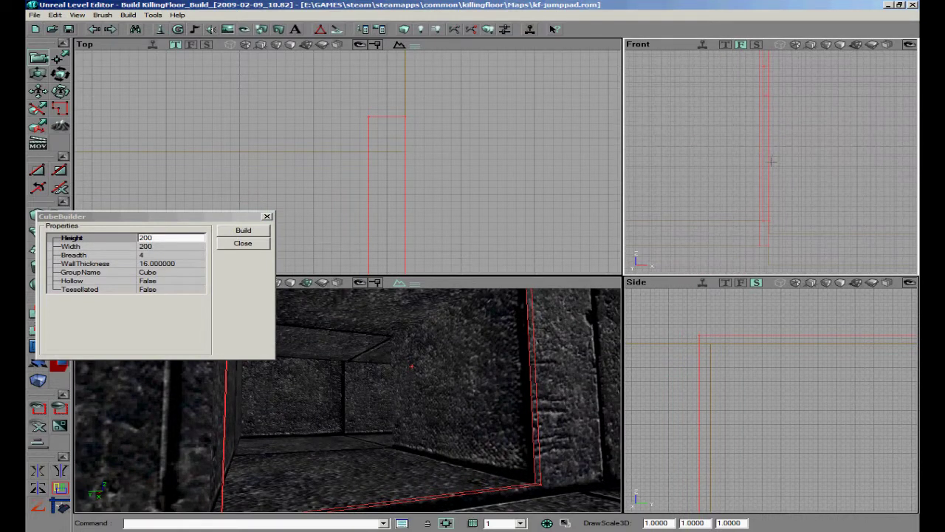
left_click_drag(347, 400, 347, 399)
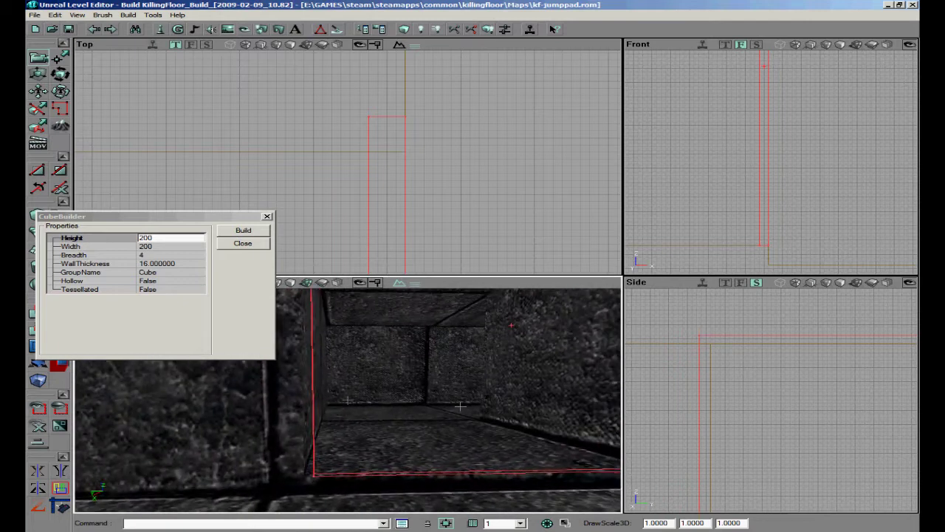
left_click_drag(347, 161, 409, 155)
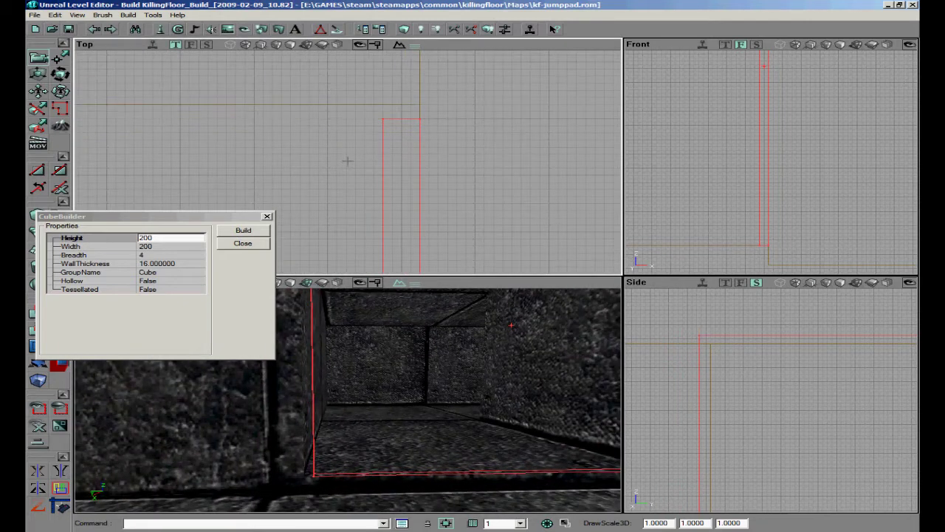
left_click_drag(347, 400, 396, 418)
left_click(268, 215)
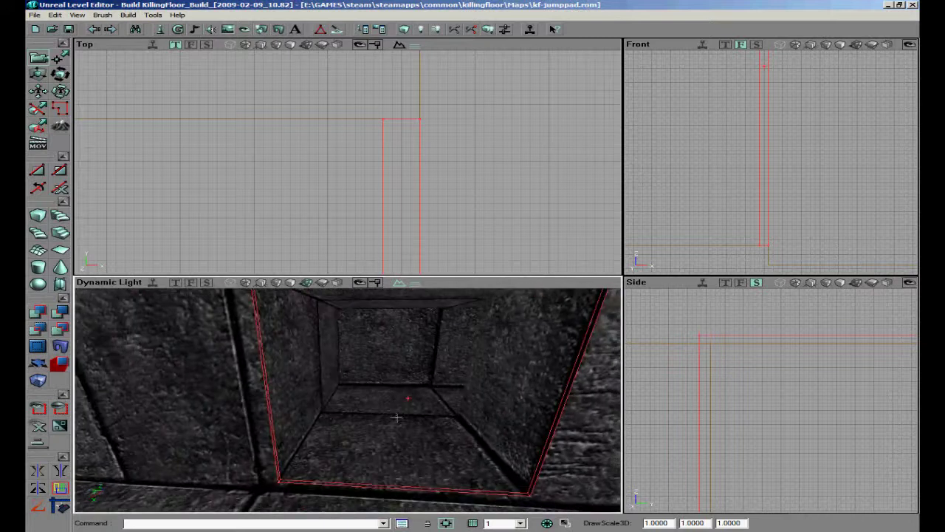
Add a KFZombieZoneVolume from the thin brush covering the corridor opening.
scroll(319, 234, "down", 10)
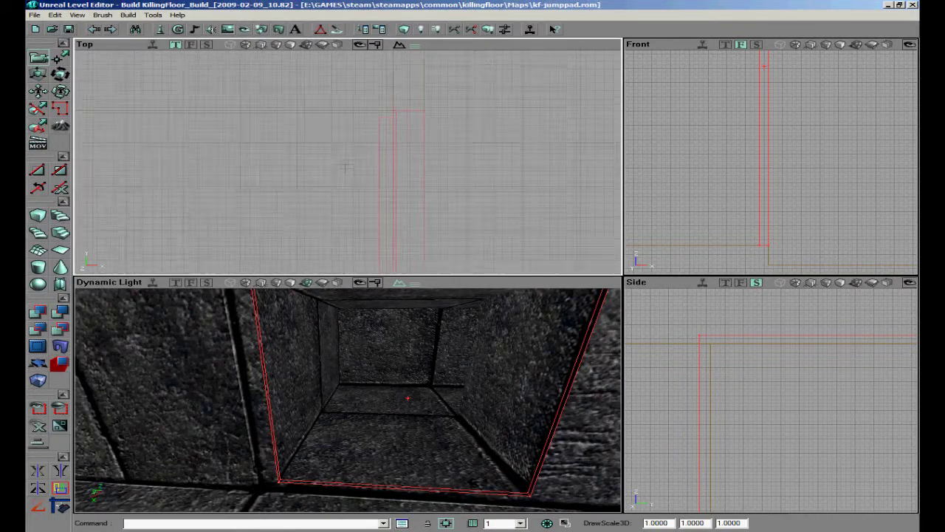
right_click(39, 381)
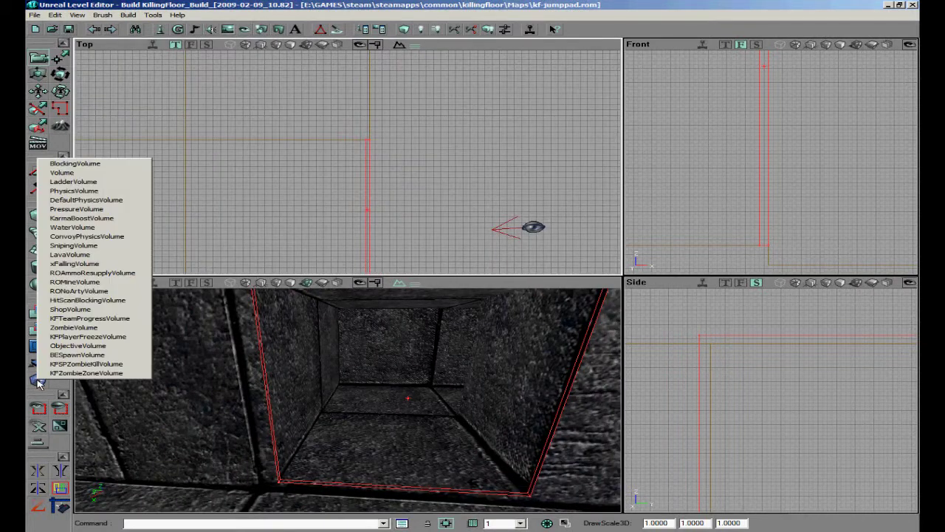
left_click(81, 373)
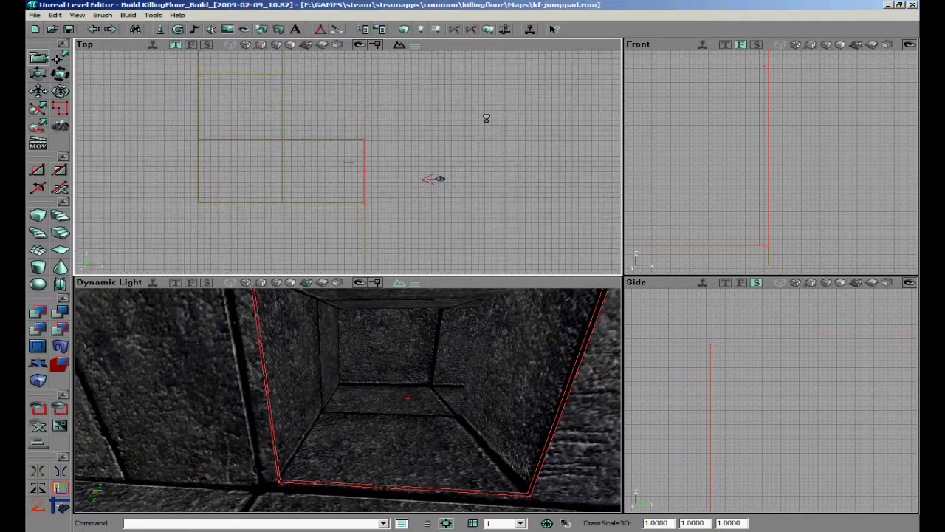
Check the BlockingVolume settings and BlockedClasses entry in the new volume's properties.
scroll(347, 163, "up", 8)
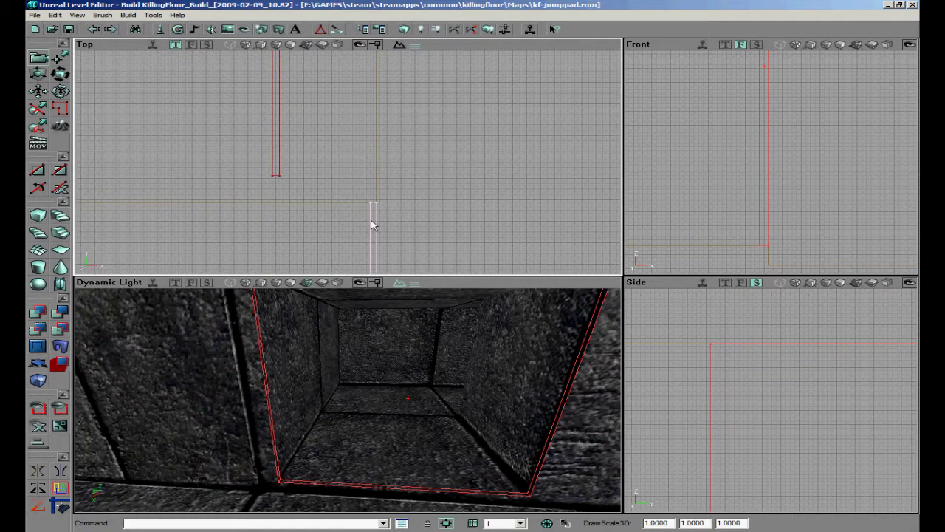
right_click(373, 225)
left_click(391, 226)
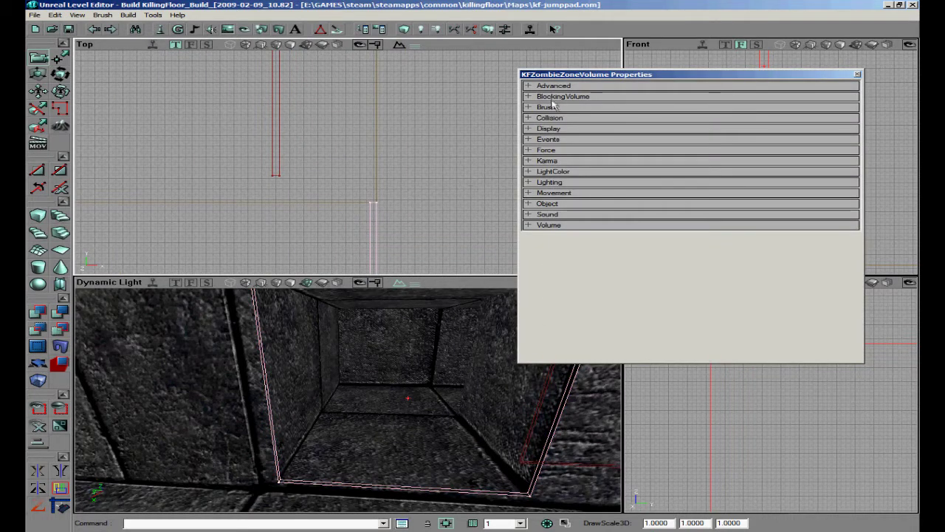
left_click(583, 98)
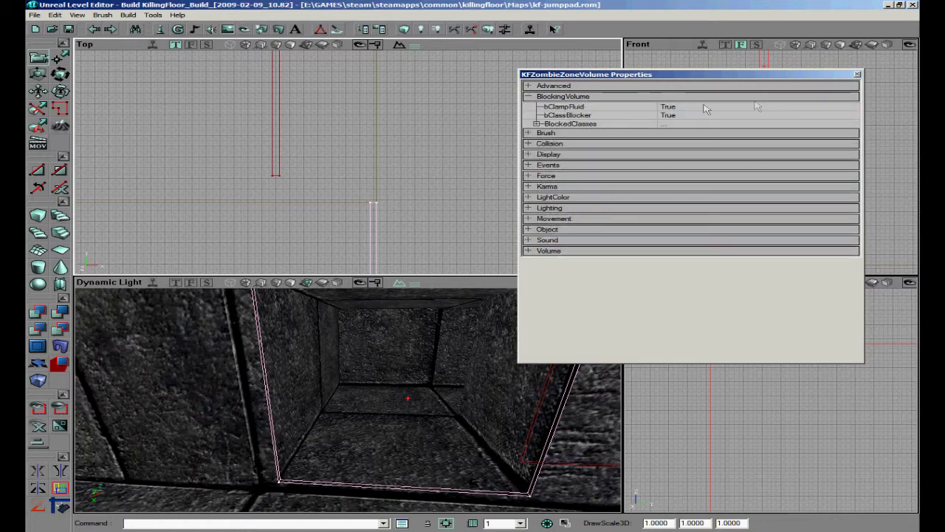
left_click(537, 124)
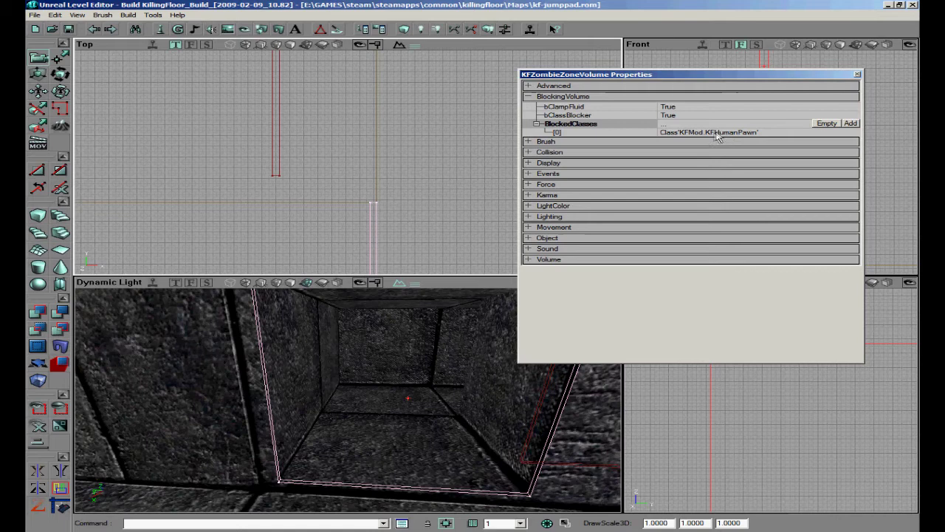
left_click(857, 75)
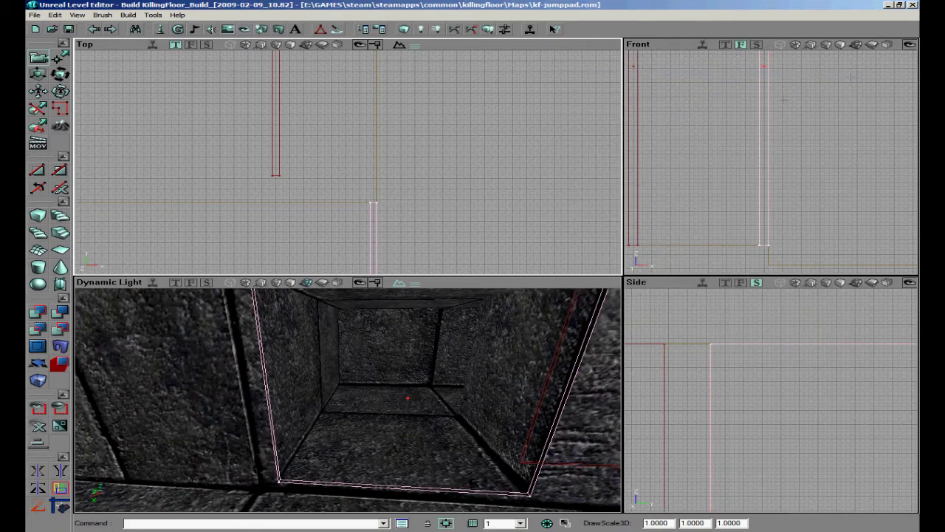
Build a cube brush with height 190, width 150 and breadth 150, and place it in the end section of the other corridor.
mouse_move(455, 390)
left_mouse_down()
mouse_move(509, 390)
mouse_move(436, 361)
mouse_move(455, 391)
left_mouse_up()
mouse_move(285, 214)
left_mouse_down()
mouse_move(318, 201)
mouse_move(348, 205)
mouse_move(377, 228)
left_mouse_up()
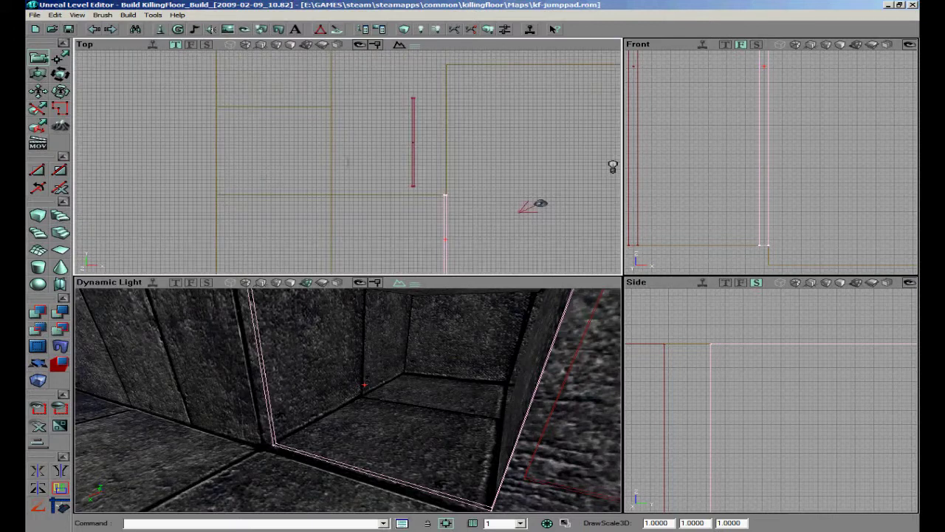
right_click(36, 216)
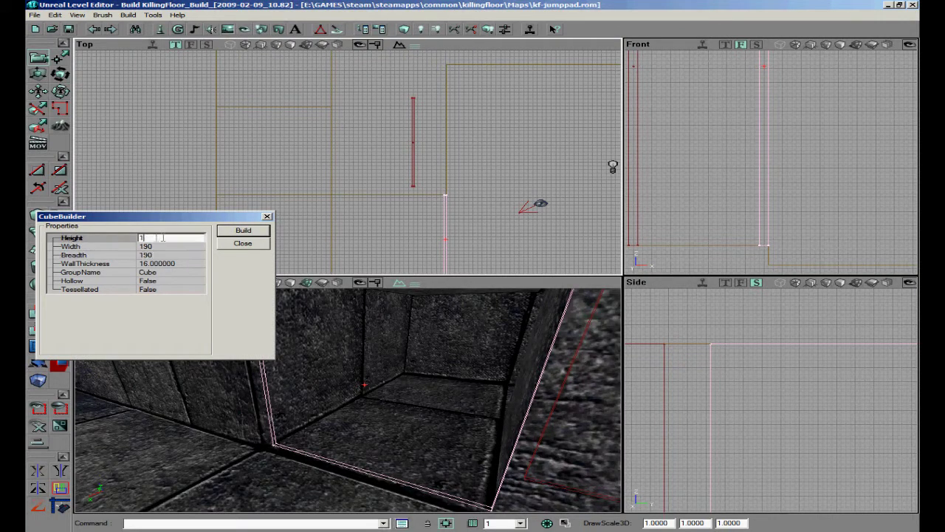
left_click(467, 136)
left_click_drag(467, 136, 328, 57, "ctrl+shift")
left_click_drag(348, 161, 346, 162, "ctrl+shift")
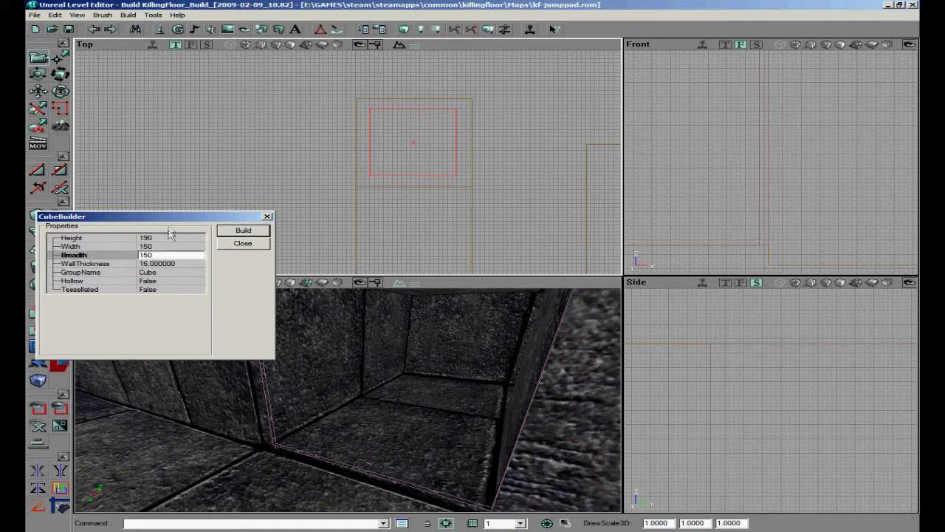
Add a path node on the corridor floor near the cube brush and reposition it into the adjoining section.
left_click_drag(348, 396, 348, 396)
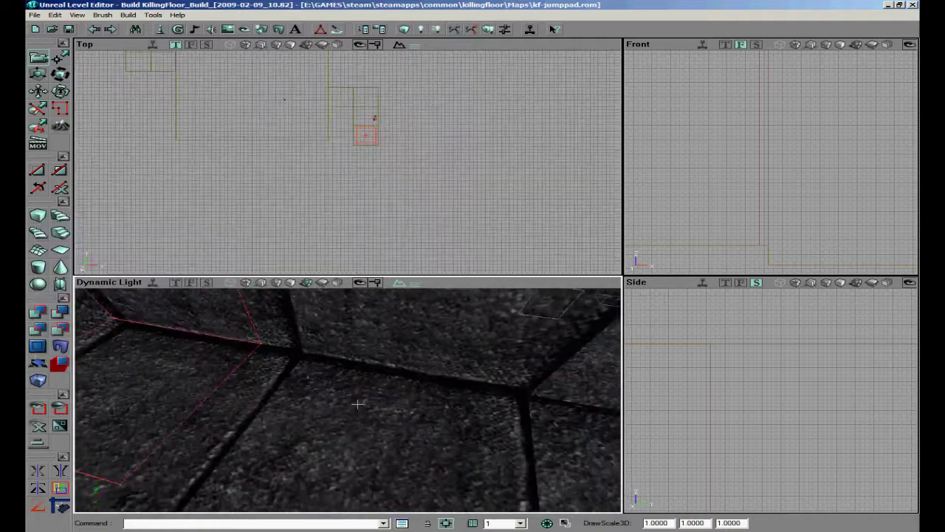
right_click_drag(357, 404, 358, 404)
right_click(279, 420)
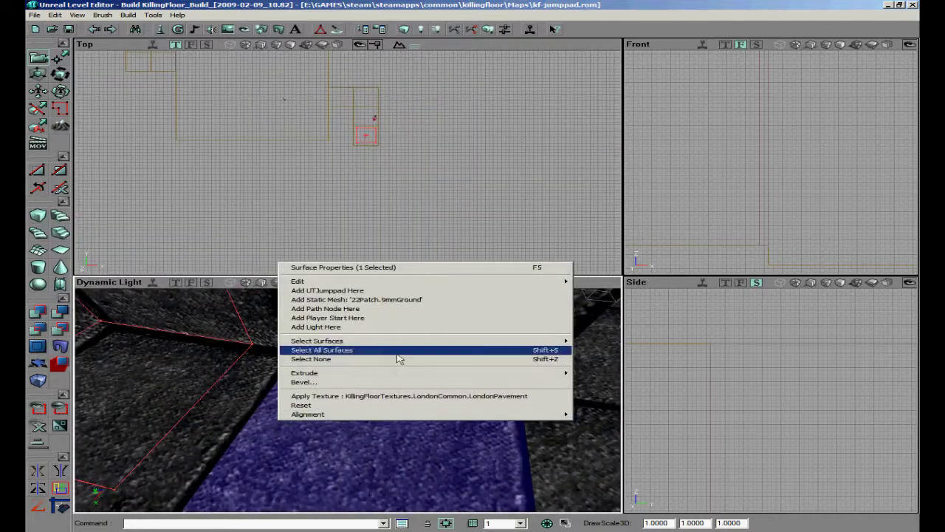
left_click(373, 309)
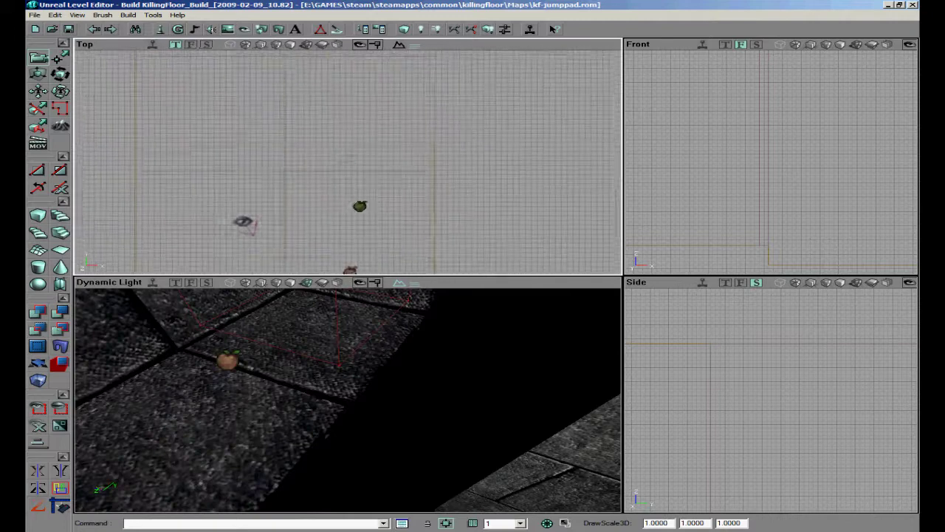
left_click_drag(361, 207, 361, 207, "ctrl+shift")
right_click_drag(227, 354, 228, 355)
left_click_drag(227, 355, 228, 354)
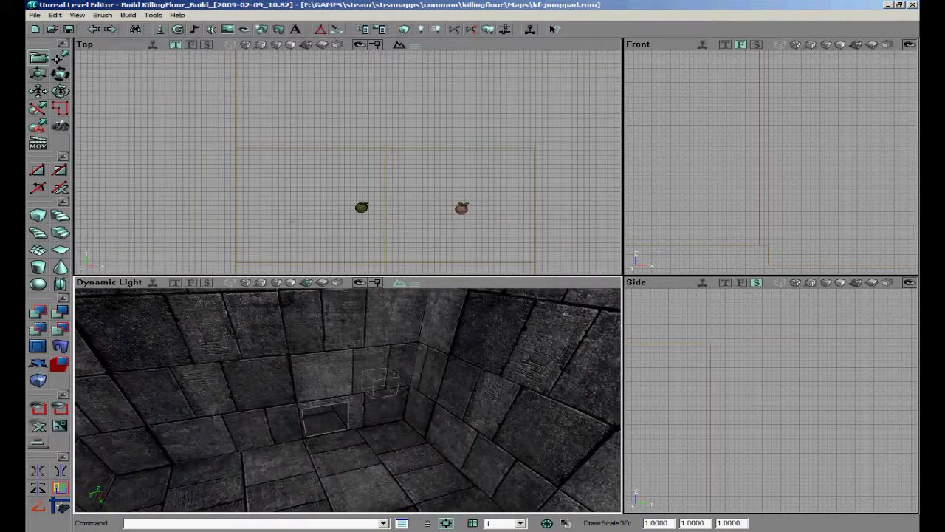
Pick the UTJumppad actor class and place a UTJumppad on the corridor floor just inside the opening to the room.
left_click(160, 30)
left_click(94, 316)
left_click(113, 325)
left_click(458, 97)
left_click_drag(348, 401, 348, 401)
right_click(349, 401)
left_click(413, 343)
left_click_drag(268, 208, 322, 204)
left_click_drag(321, 204, 311, 202, "ctrl")
Add a path node on the room floor just outside the corridor opening.
left_click_drag(376, 453, 375, 453)
right_click(376, 453)
left_click(436, 410)
left_click_drag(376, 369, 376, 369)
Look up the target path node's name and enter PathNode13 in the UTJumppad's ForcedPaths.
right_click(340, 330)
left_click(411, 113)
left_click(553, 150)
left_click(537, 237)
left_click_drag(350, 424, 369, 407)
left_click(350, 424)
left_click(547, 279)
left_click(243, 330)
type("PathNode13")
key("Return")
Add another path node on the selected floor surface.
left_click(355, 413)
right_click(370, 407)
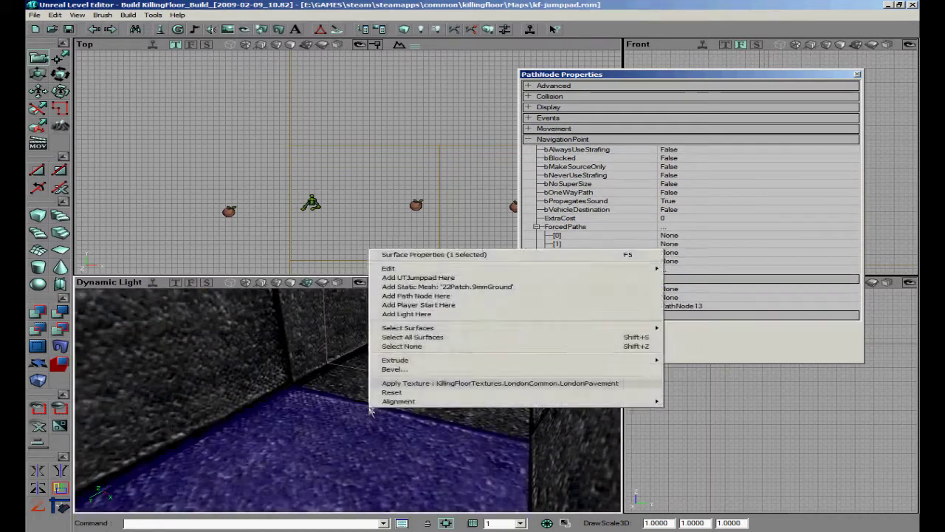
left_click(415, 295)
left_click_drag(297, 177, 297, 177, "ctrl+shift")
scroll(296, 177, "down", 3)
left_click_drag(346, 412, 346, 412)
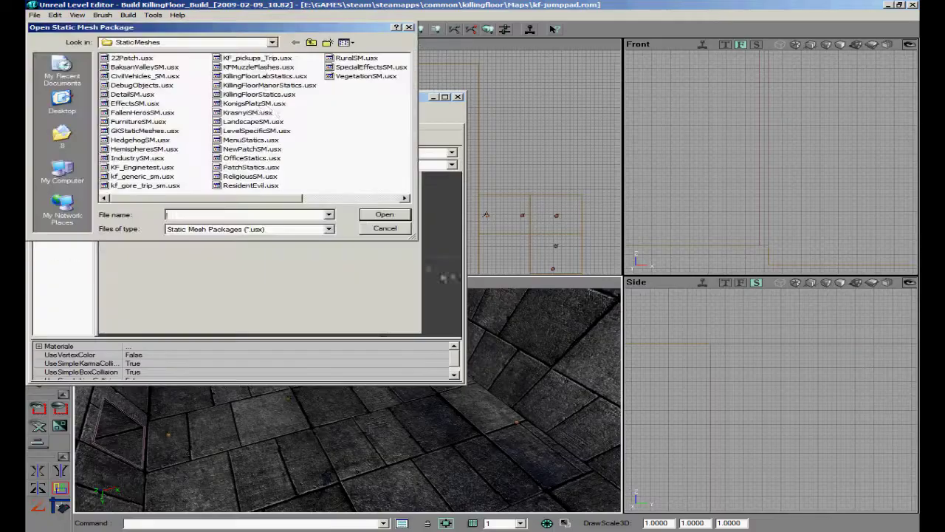
Load the KillingFloorStatics package, pick the Trash_Can mesh and place it on the floor in the room's corner.
left_click(384, 214)
left_click_drag(88, 189, 87, 274)
left_click(62, 247)
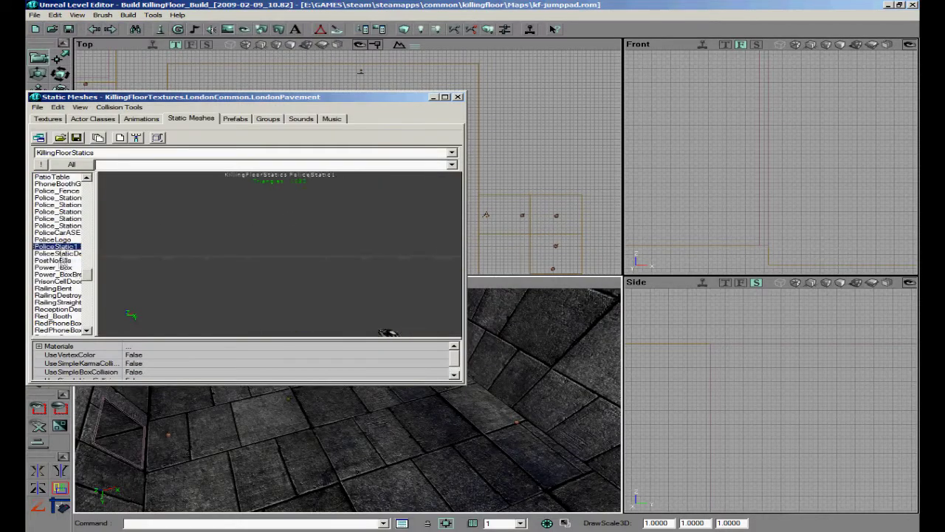
scroll(67, 293, "down", 8)
left_click(458, 97)
right_click(408, 343)
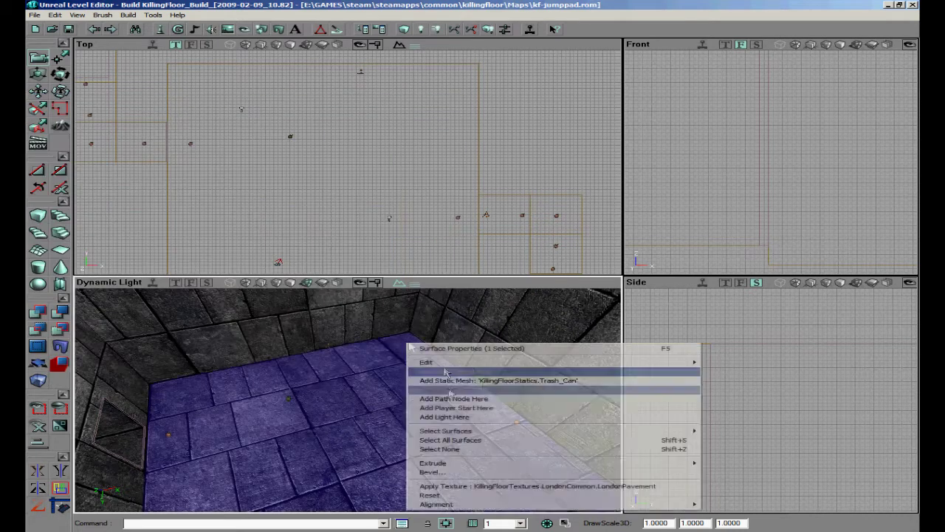
left_click(462, 388)
left_click_drag(462, 389, 472, 339)
Set the trash can's DrawScale to 0.5.
right_click(354, 359)
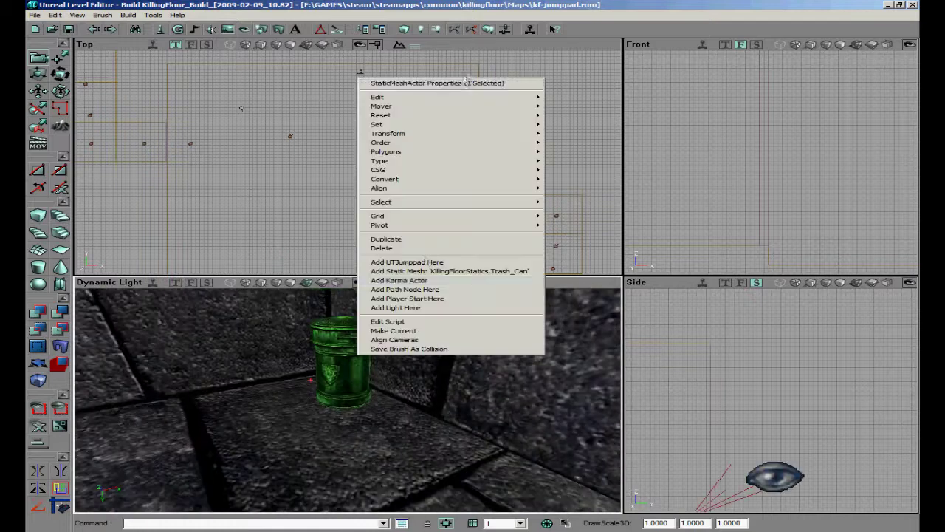
left_click(391, 80)
type("0.5")
key("Return")
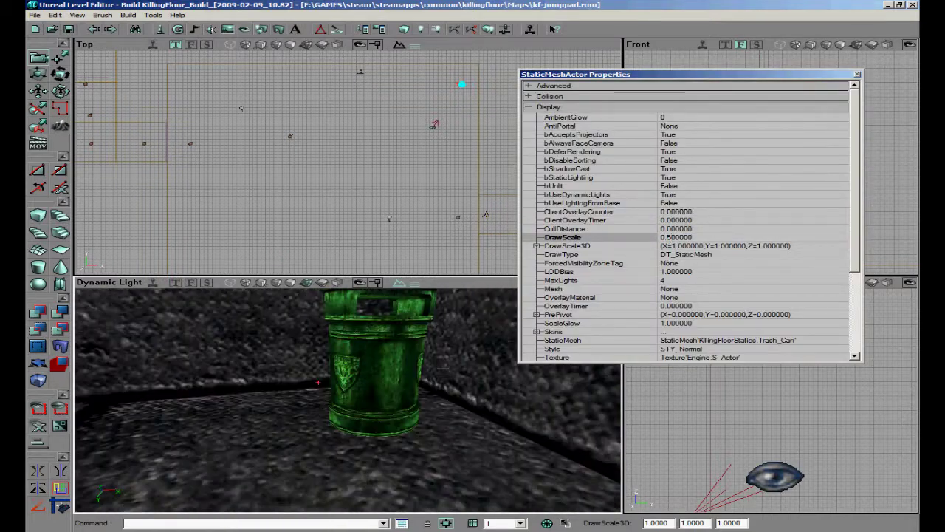
key("Return")
left_click_drag(455, 400, 436, 412)
left_click(857, 75)
Build a cube brush with height, width and breadth of 100 and move it over to the trash can.
scroll(727, 159, "up", 5)
mouse_move(347, 384)
left_mouse_down()
mouse_move(347, 405)
mouse_move(348, 391)
left_mouse_up()
left_click_drag(348, 162, 313, 188)
scroll(348, 162, "down", 3)
scroll(348, 162, "up", 6)
right_click(38, 214)
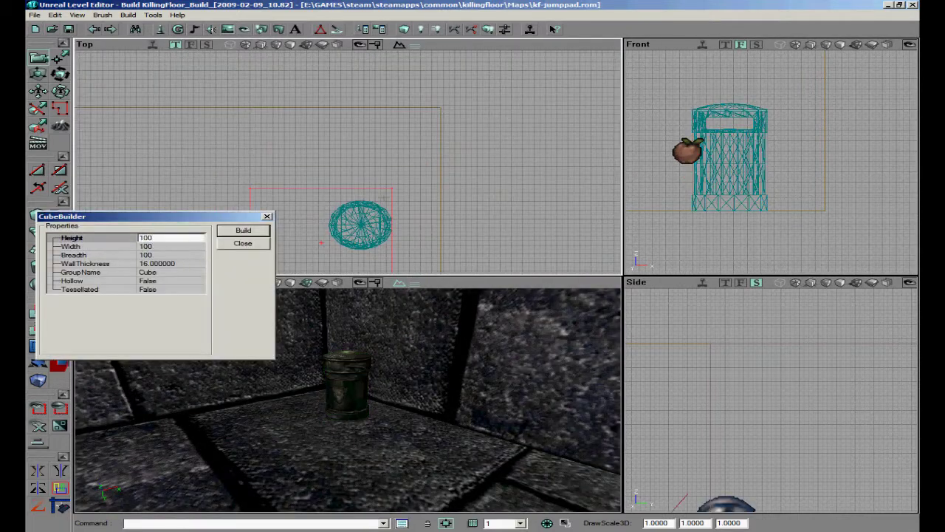
left_click_drag(384, 198, 419, 181, "shift")
left_click(266, 216)
left_click_drag(354, 173, 432, 125)
mouse_move(418, 369)
right_mouse_down()
mouse_move(354, 369)
mouse_move(418, 375)
right_mouse_up()
Rebuild the cube brush with width 50 and breadth 50 and centre it around the trash can.
right_click(37, 214)
left_click_drag(348, 161, 345, 161, "shift")
left_click_drag(746, 125, 746, 200)
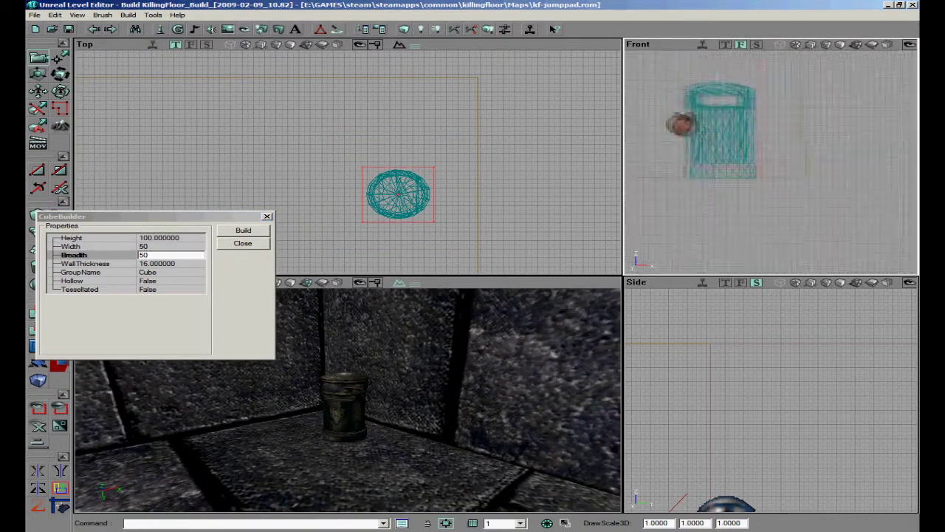
left_click_drag(746, 125, 768, 122)
right_click_drag(354, 369, 347, 363)
left_click(267, 216)
Rebuild the cube brush with height 200 and raise it so its base sits on the floor.
left_click(40, 380)
right_click(39, 222)
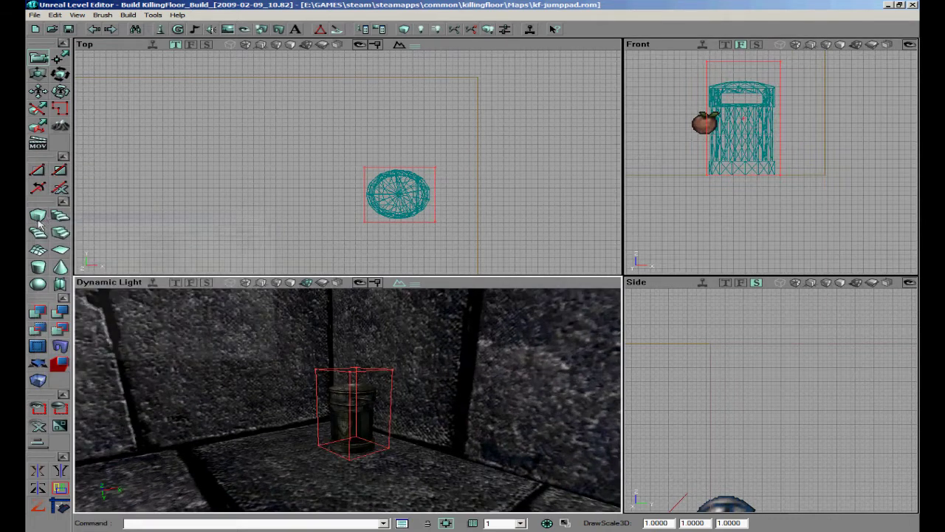
right_click(38, 220)
left_click(258, 233)
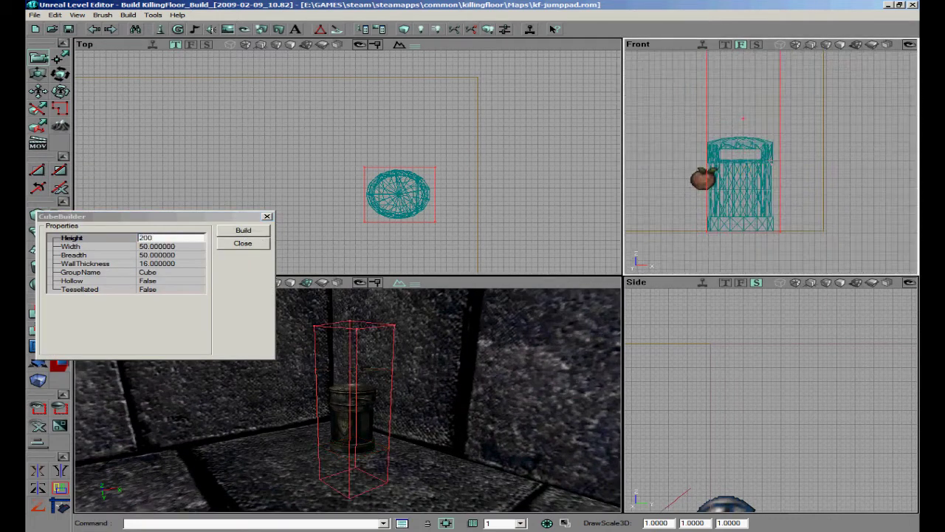
left_click(267, 216)
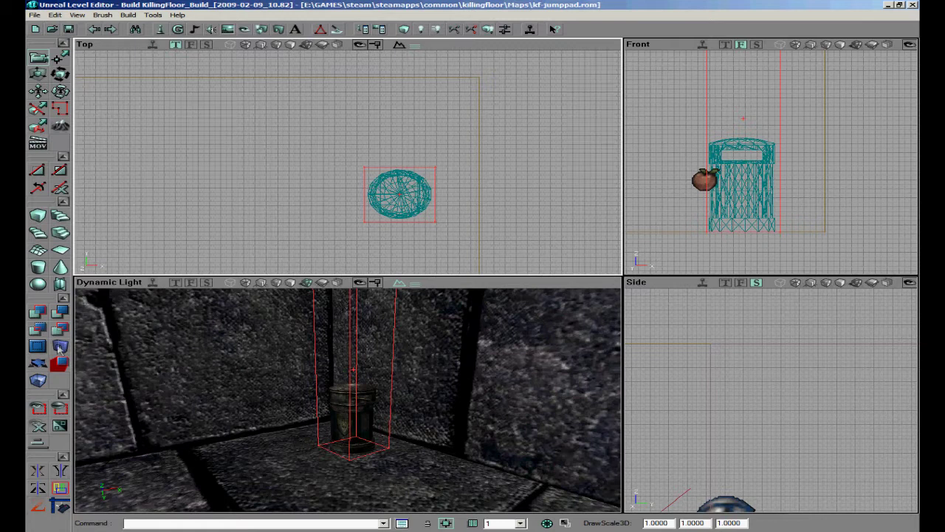
Add a BlockingVolume from the brush around the trash can and move the builder brush aside.
right_click(37, 379)
left_click(84, 164)
scroll(110, 142, "down", 3)
left_click_drag(111, 140, 345, 160, "shift")
scroll(345, 160, "up", 4)
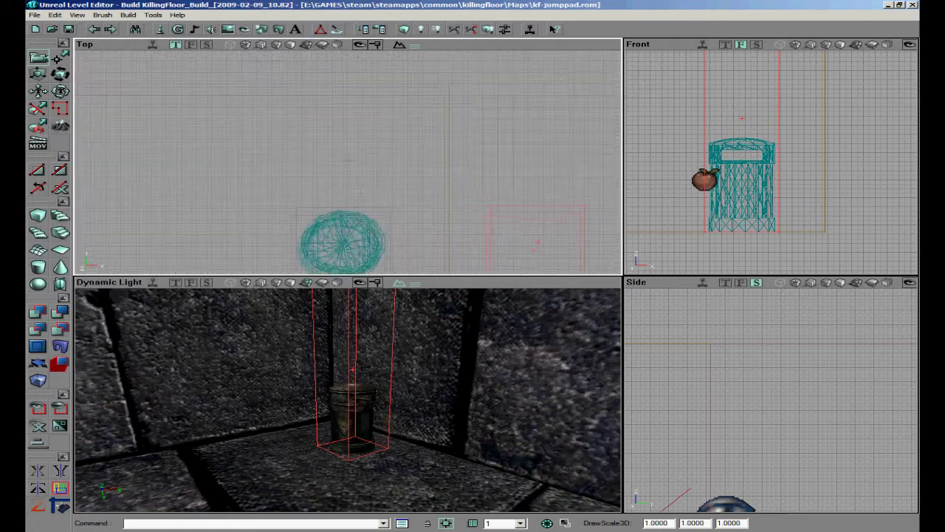
Check the BlockedClasses setting in the new BlockingVolume's properties and save the map.
right_click(298, 208)
left_click(325, 213)
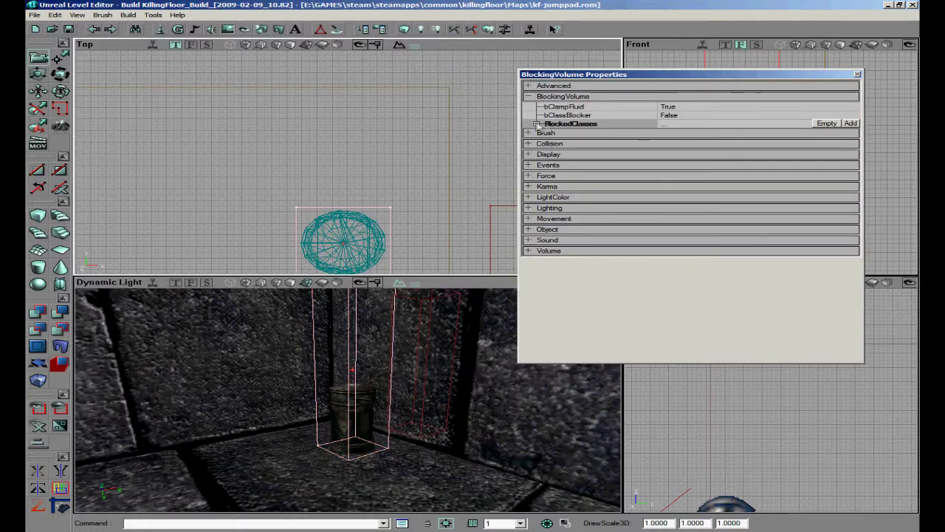
left_click(856, 74)
mouse_move(443, 399)
left_mouse_down()
mouse_move(414, 369)
mouse_move(443, 391)
left_mouse_up()
left_click(68, 32)
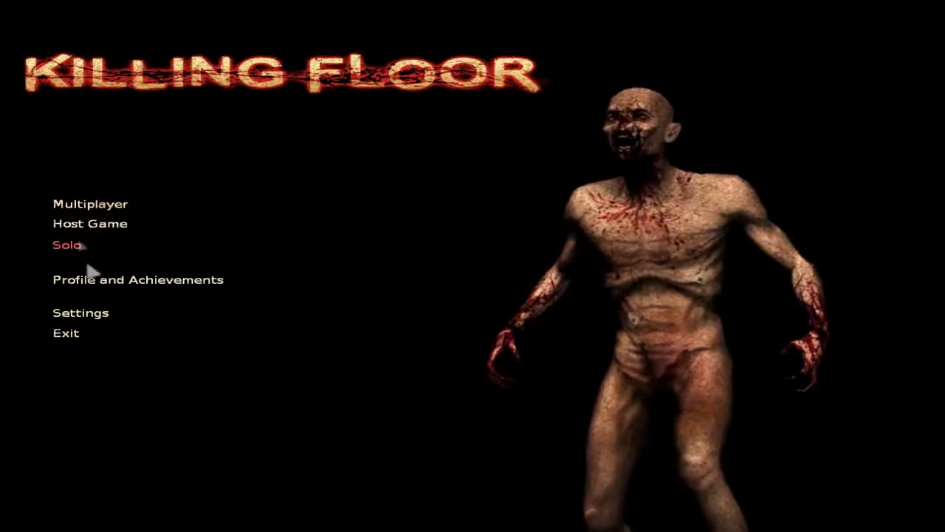
Switch to Killing Floor and start a windowed solo game on kf-jumppad with Beginner difficulty and Short length.
left_click(89, 263)
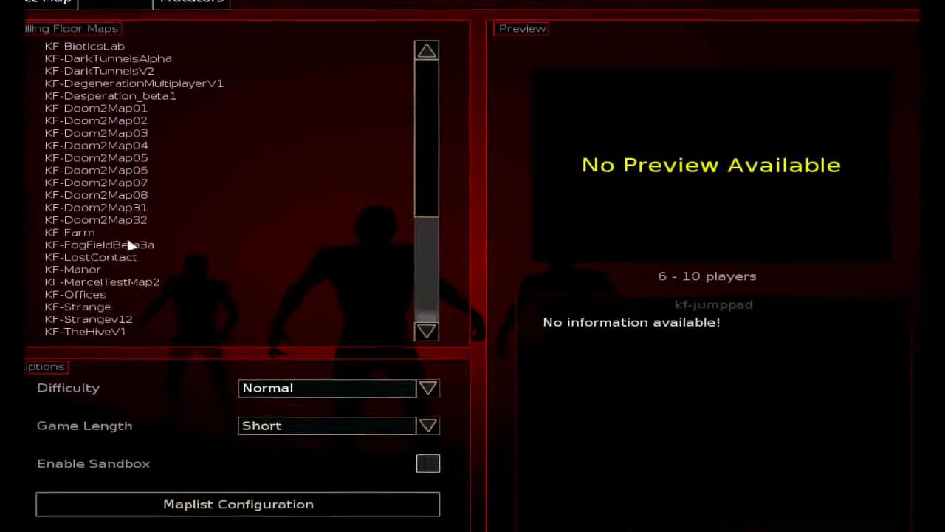
key("alt+Return")
left_click_drag(242, 13, 228, 26)
left_click_drag(444, 203, 445, 244)
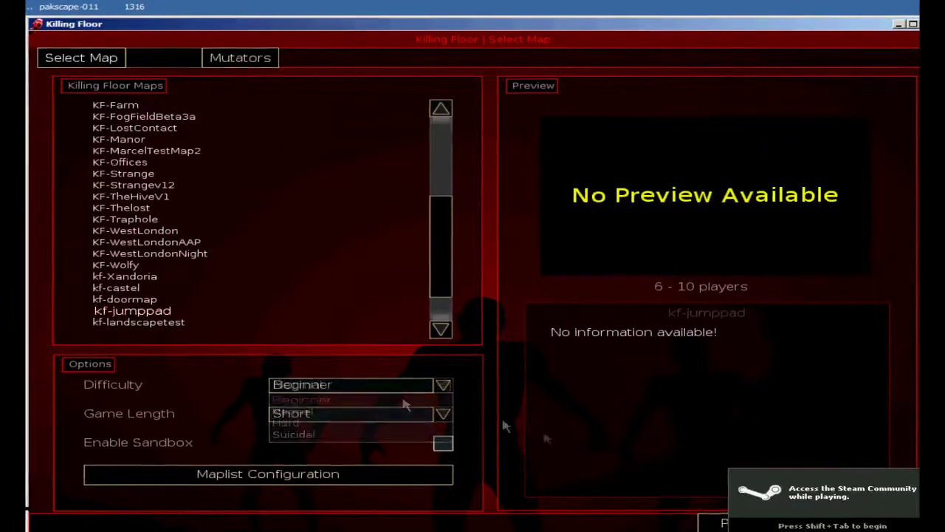
left_click(710, 522)
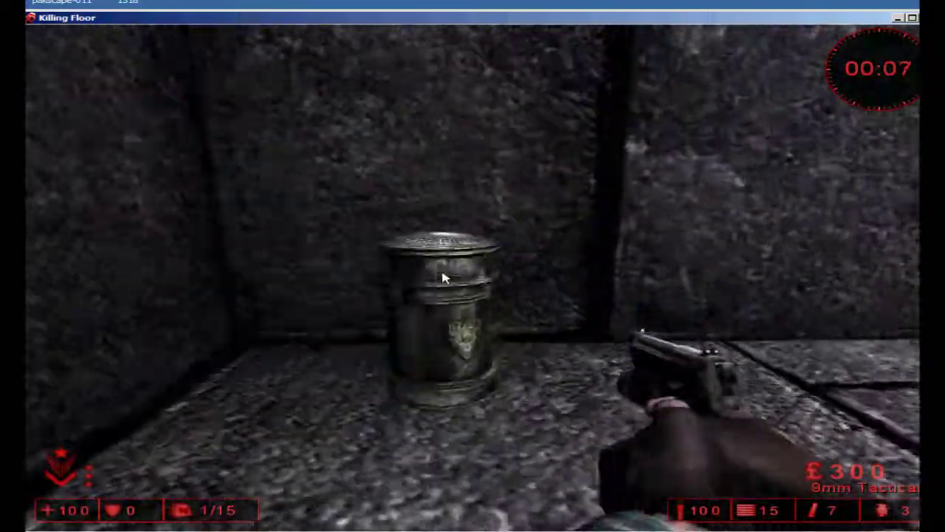
Walk around and jump against the trash can to test its blocking volume.
key("w")
key("d")
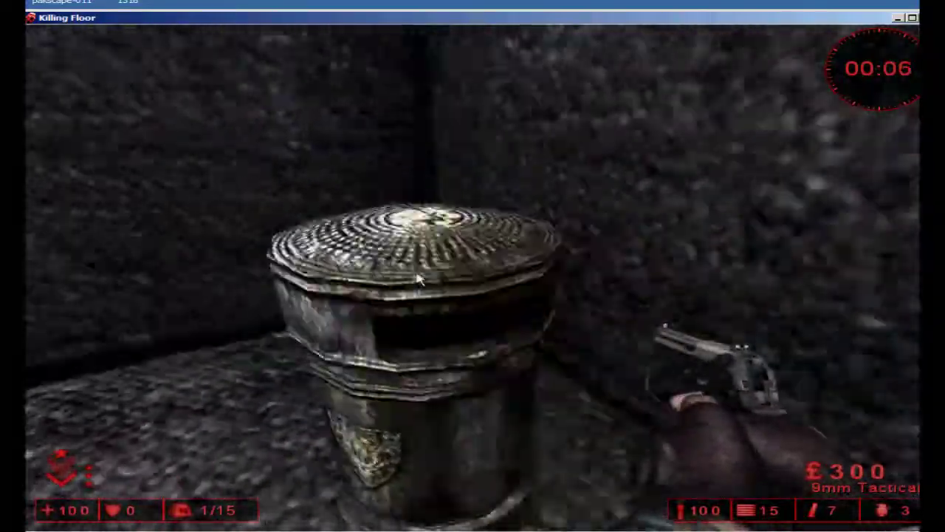
key("d")
key("a")
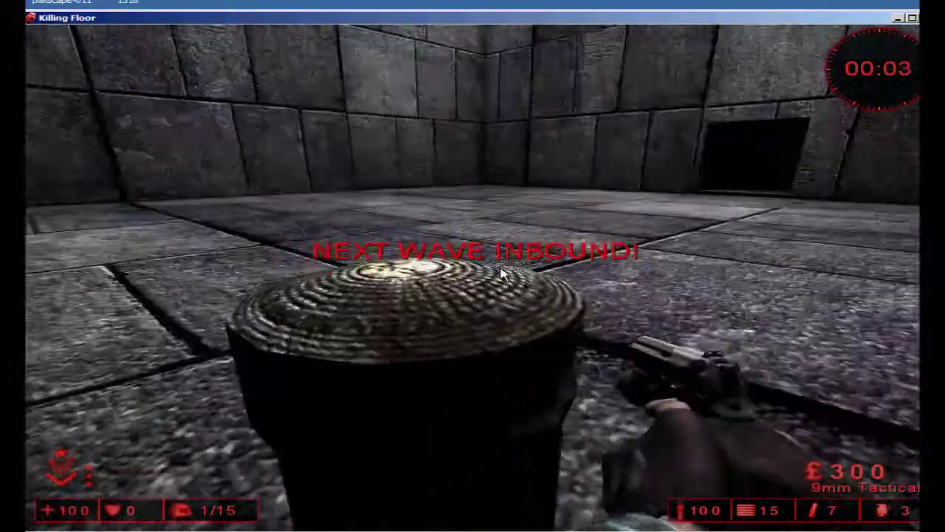
key("w")
key("space")
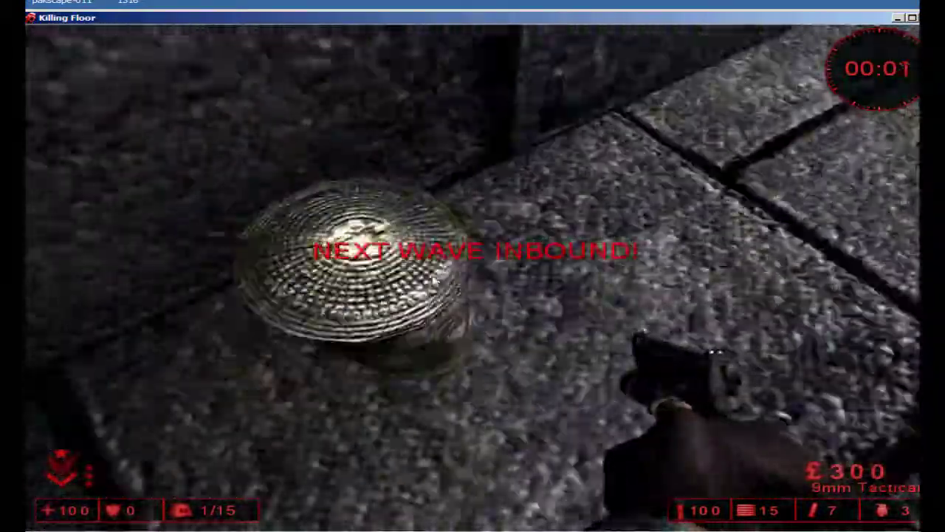
key("space")
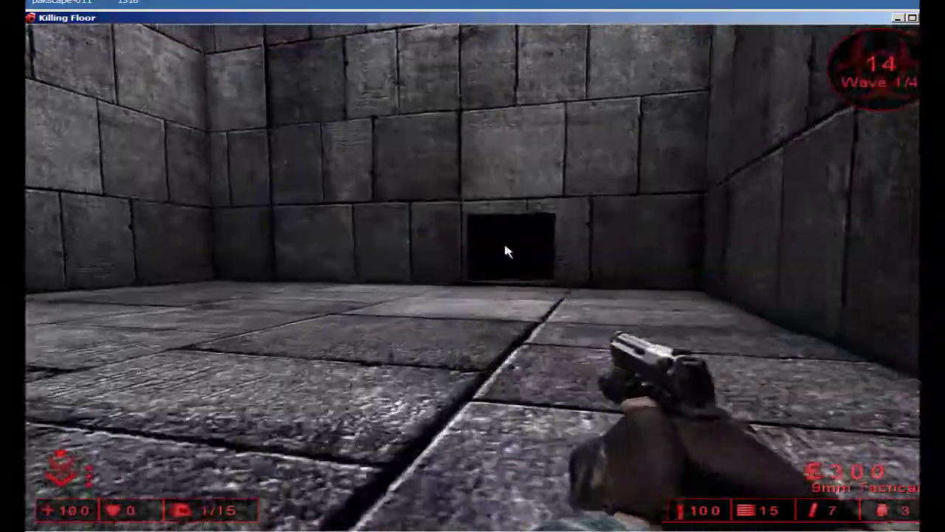
Approach the corridor opening and shoot the zombies coming out of it.
key("w")
right_click(498, 245)
left_click(496, 245)
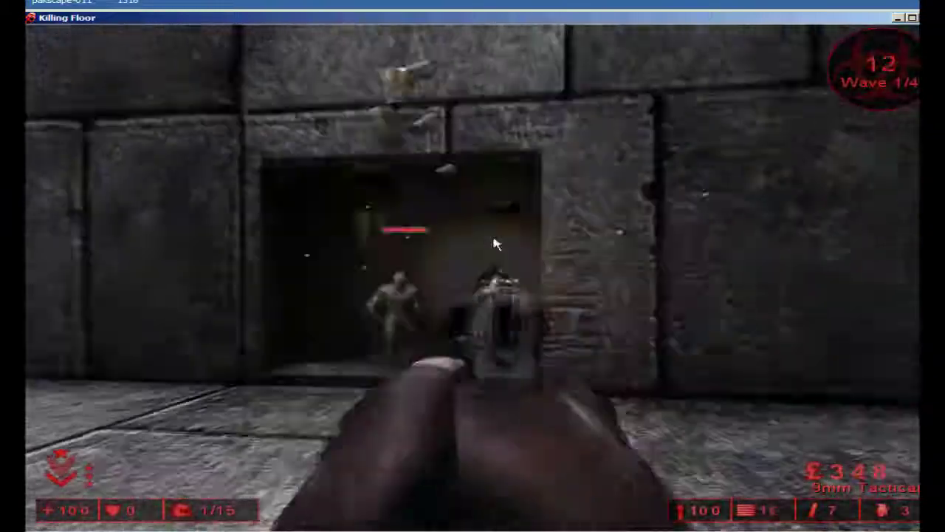
right_click(496, 244)
left_click(496, 249)
key("w")
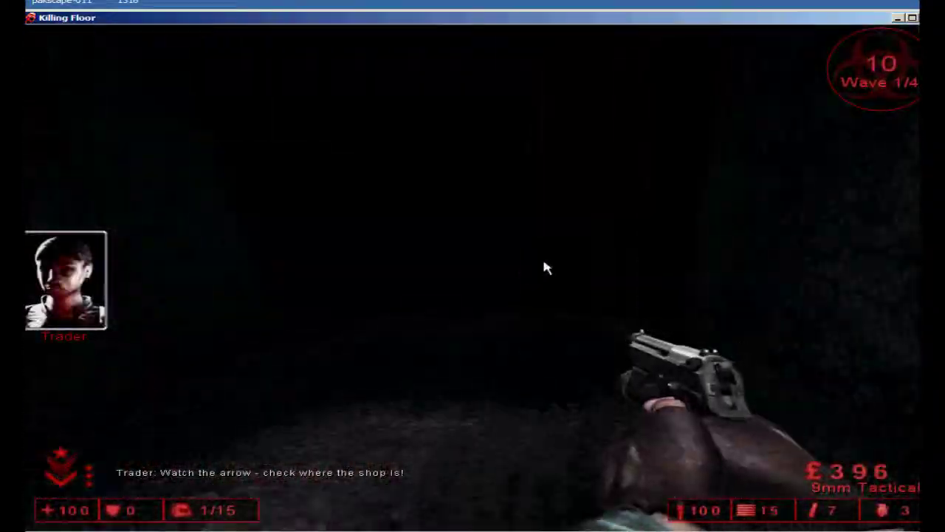
Inspect the dark corridor with the flashlight, return towards the room and throw a grenade.
key("f")
key("f")
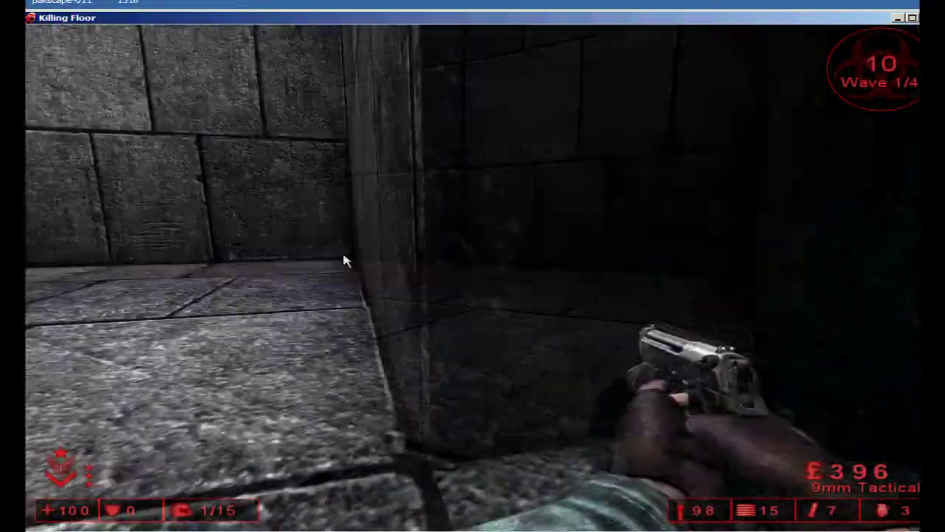
key("w")
key("g")
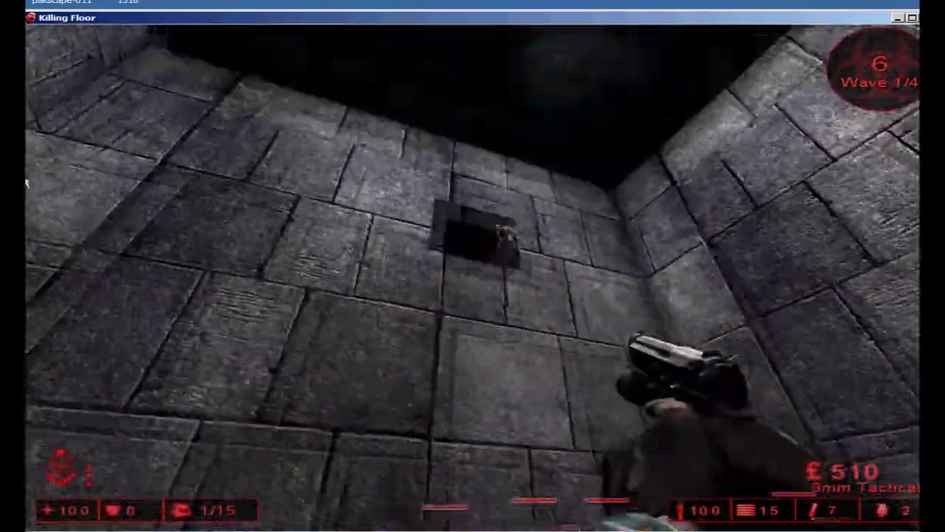
Watch the opening high in the wall for zombies jumping down and shoot the rest of the wave.
right_click(27, 235)
left_click(26, 234)
left_click(27, 235)
left_click(27, 234)
left_click(27, 235)
left_click(26, 234)
left_click(27, 235)
left_click(27, 235)
left_click(27, 235)
left_click(27, 235)
key("r")
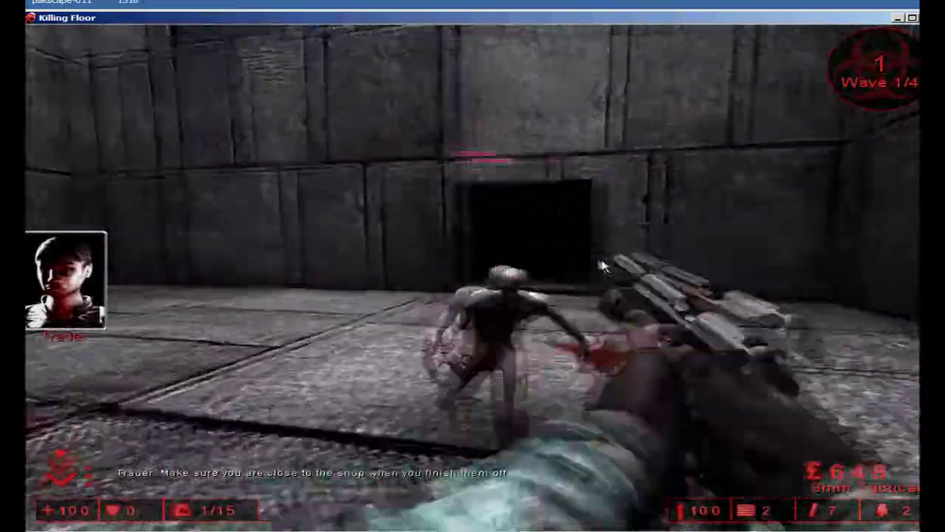
left_click(27, 158)
key("f")
key("f")
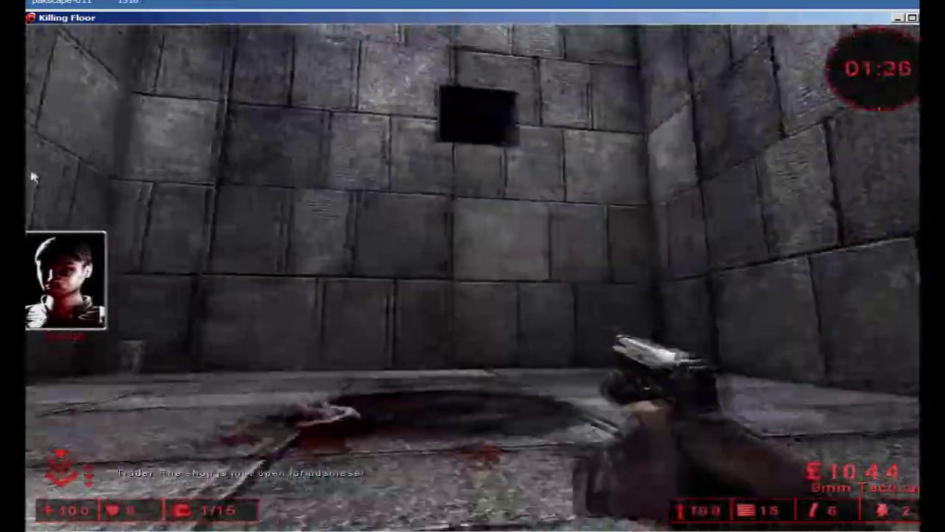